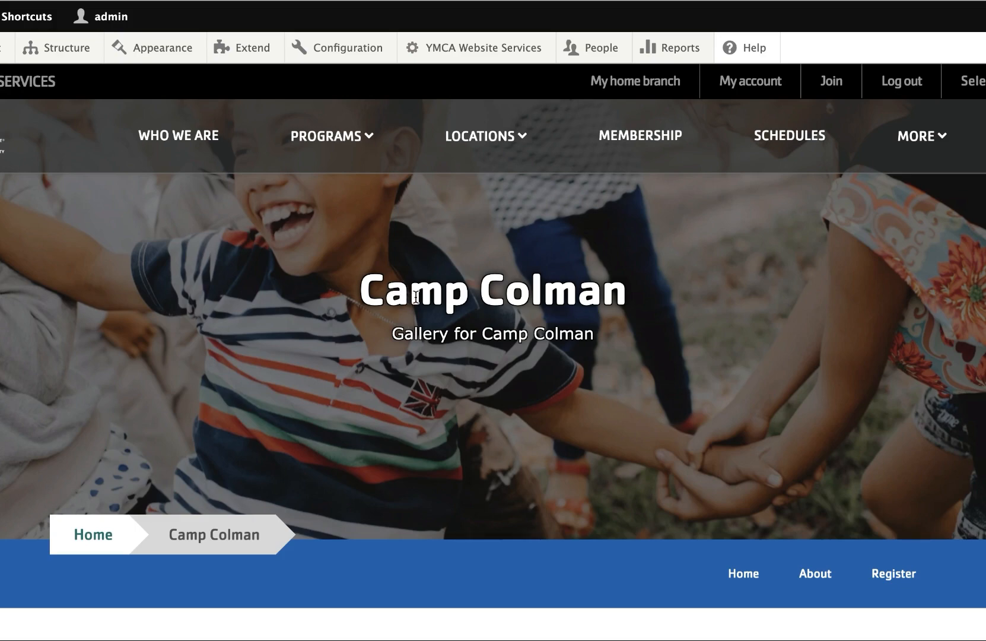
Start creating a new Camp content item
{"action": "scroll", "coordinate": [416, 296], "scroll_direction": "down", "scroll_amount": 2}
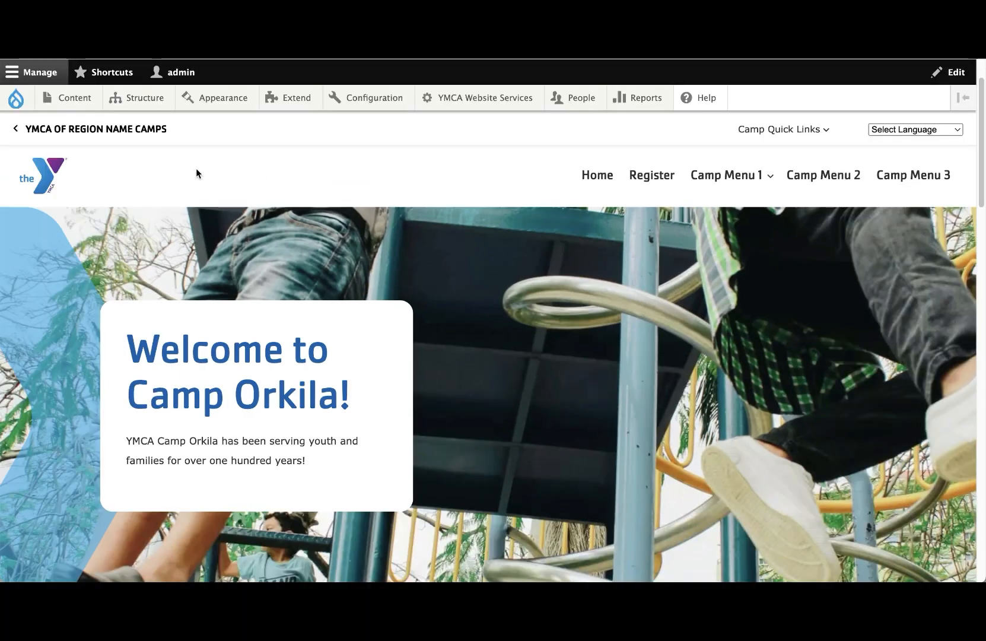
{"action": "mouse_move", "coordinate": [77, 102]}
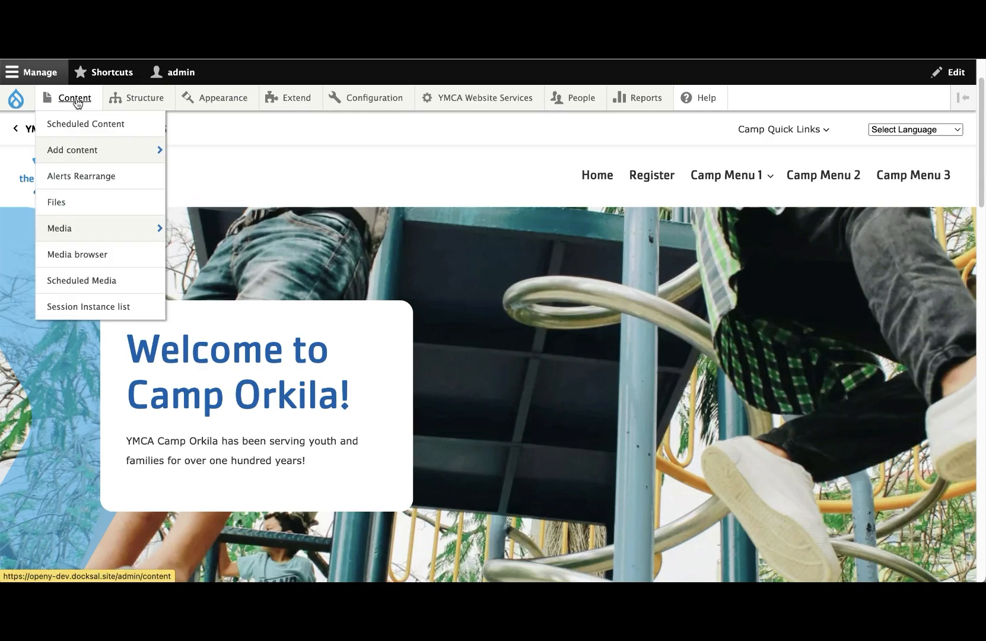
{"action": "mouse_move", "coordinate": [84, 158]}
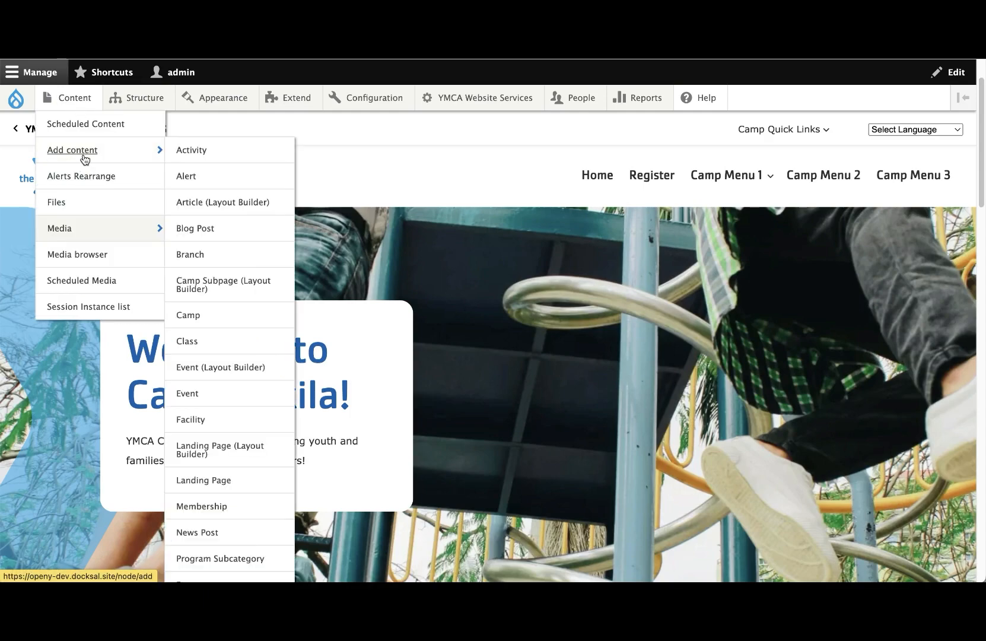
{"action": "left_click", "coordinate": [255, 314]}
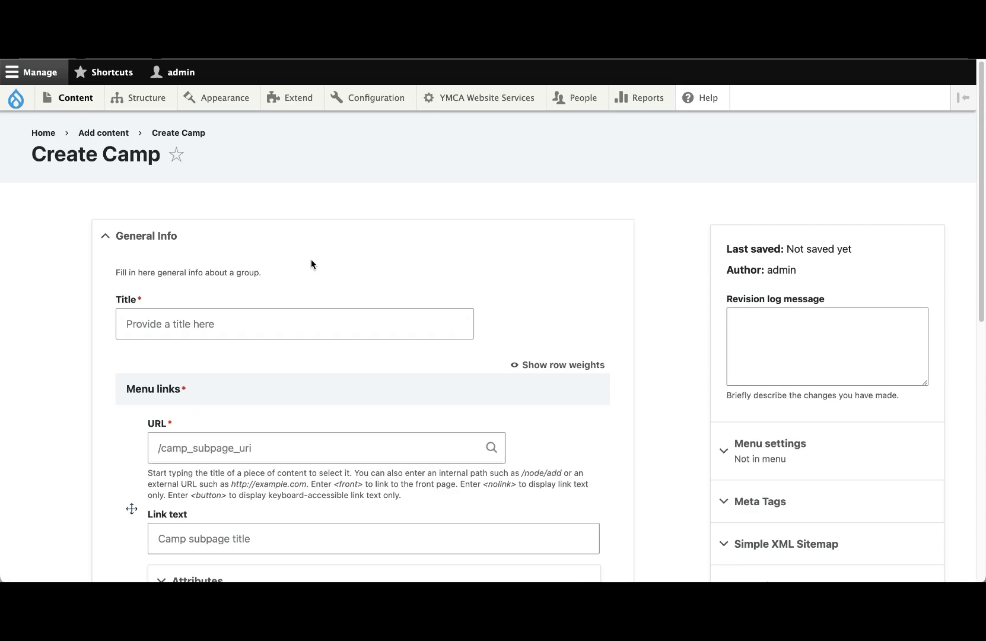
Examine the General Info and Contact Info fields of the new camp form, including address, coordinates, phone and directions
{"action": "scroll", "coordinate": [306, 262], "scroll_direction": "down", "scroll_amount": 2}
{"action": "left_click", "coordinate": [306, 264]}
{"action": "scroll", "coordinate": [307, 264], "scroll_direction": "down", "scroll_amount": 3}
{"action": "scroll", "coordinate": [308, 264], "scroll_direction": "down", "scroll_amount": 3}
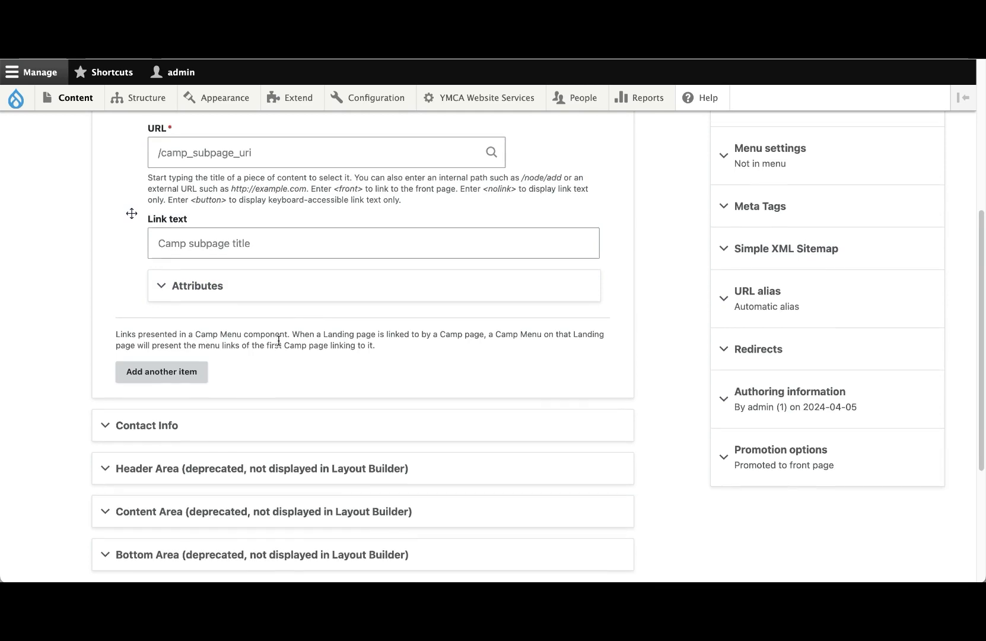
{"action": "left_click", "coordinate": [249, 420]}
{"action": "scroll", "coordinate": [250, 409], "scroll_direction": "down", "scroll_amount": 5}
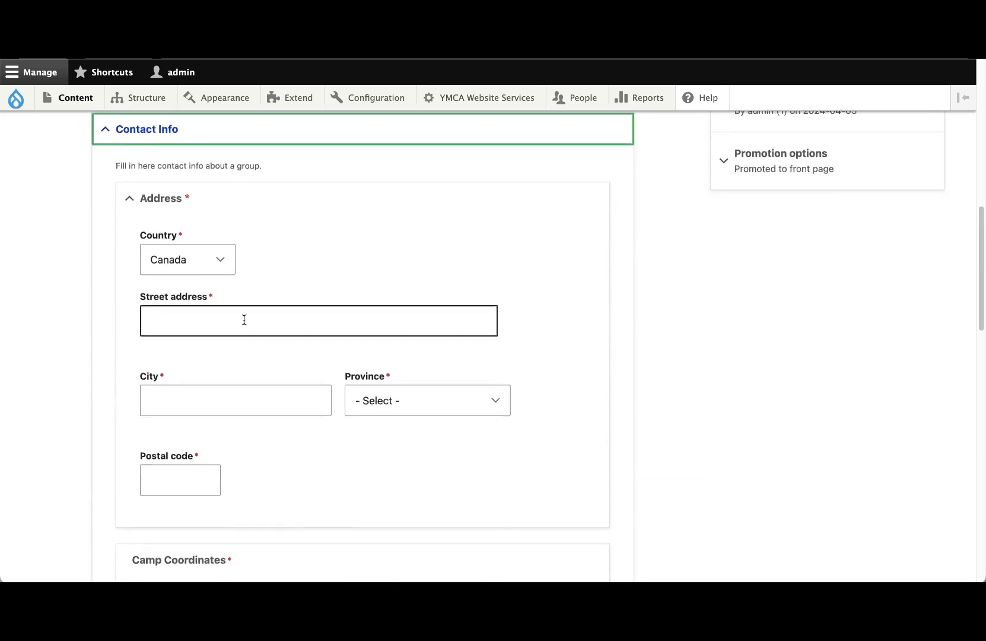
{"action": "scroll", "coordinate": [243, 325], "scroll_direction": "down", "scroll_amount": 6}
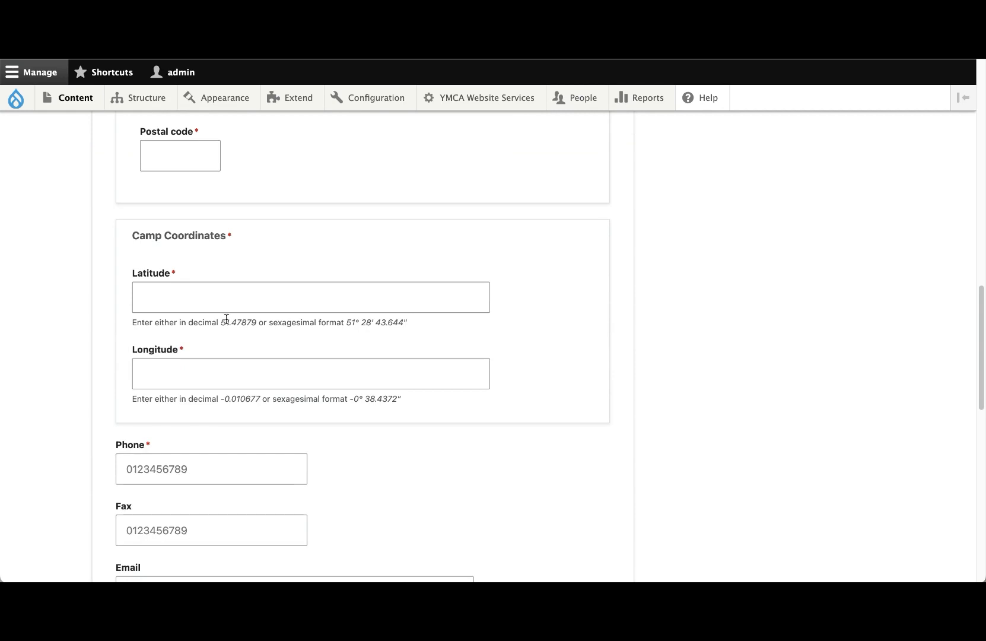
{"action": "scroll", "coordinate": [227, 332], "scroll_direction": "down", "scroll_amount": 2}
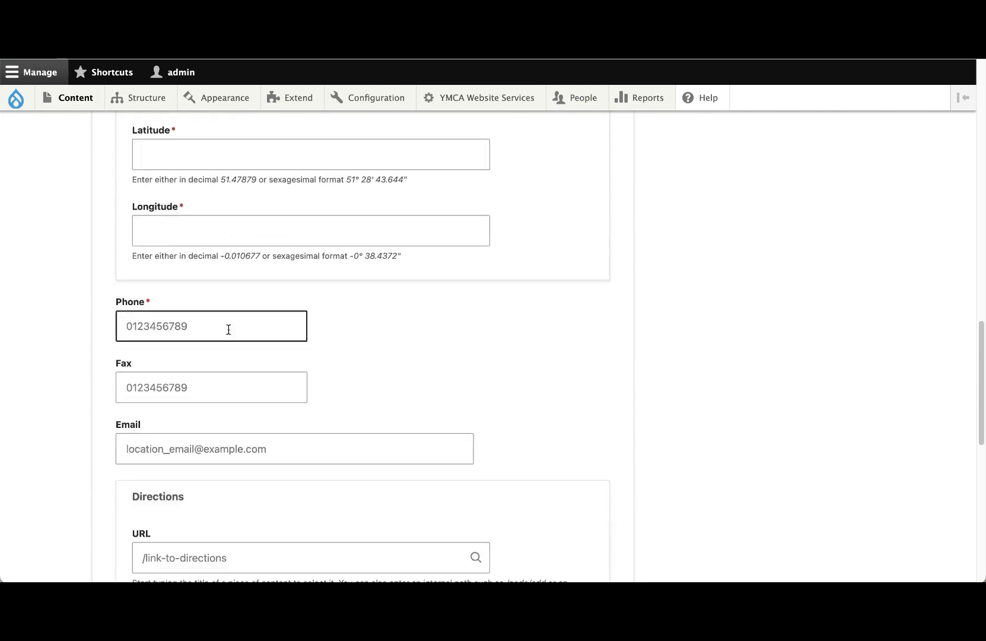
{"action": "scroll", "coordinate": [271, 336], "scroll_direction": "down", "scroll_amount": 2}
{"action": "scroll", "coordinate": [271, 336], "scroll_direction": "down", "scroll_amount": 2}
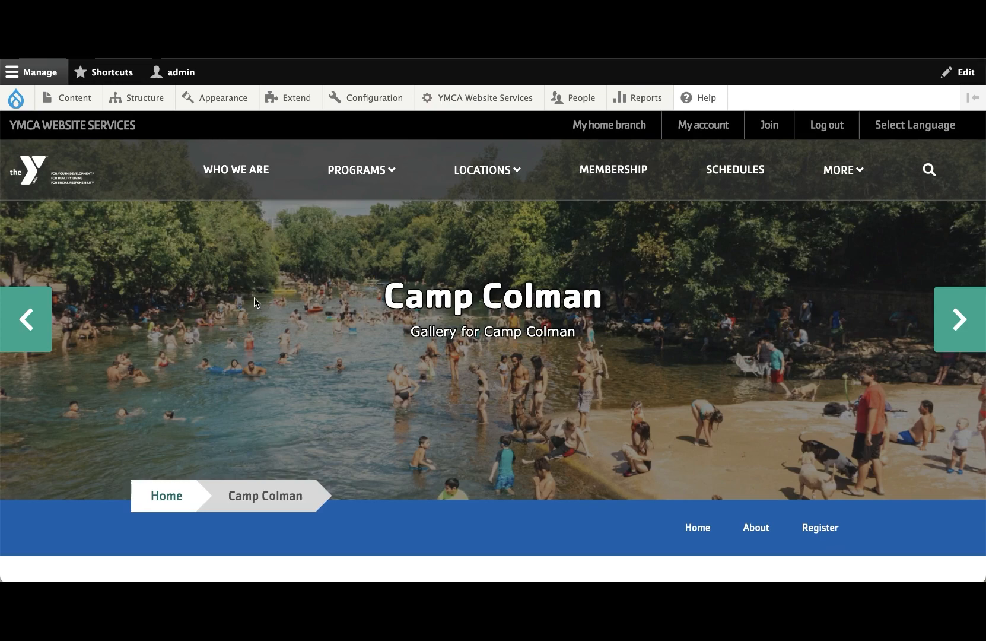
Open the layout editor for the Camp Colman page and review its Camp Header, Banner and Camp Info sections
{"action": "scroll", "coordinate": [255, 302], "scroll_direction": "down", "scroll_amount": 5}
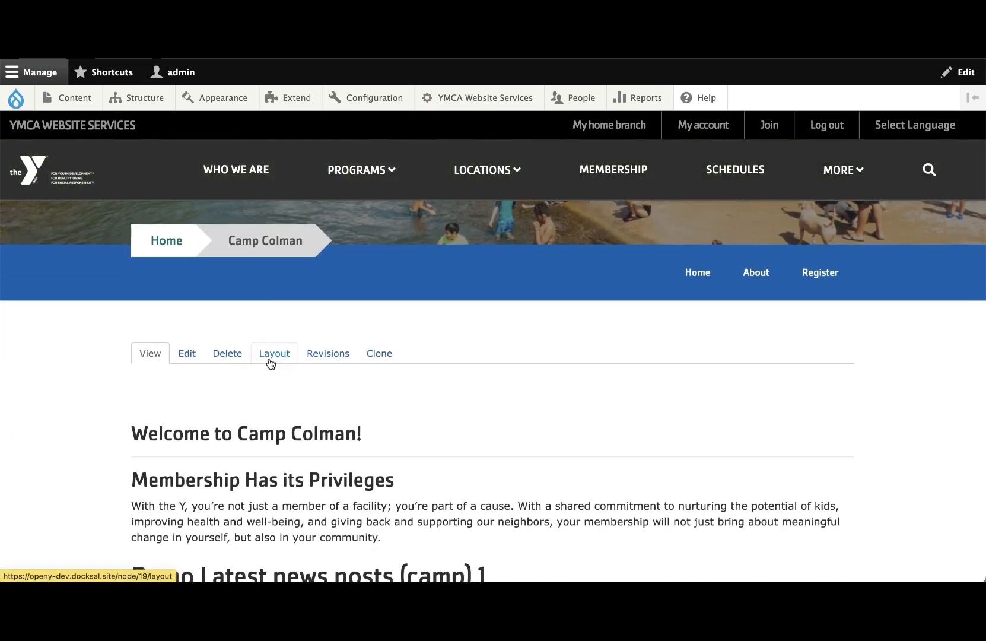
{"action": "left_click", "coordinate": [271, 362]}
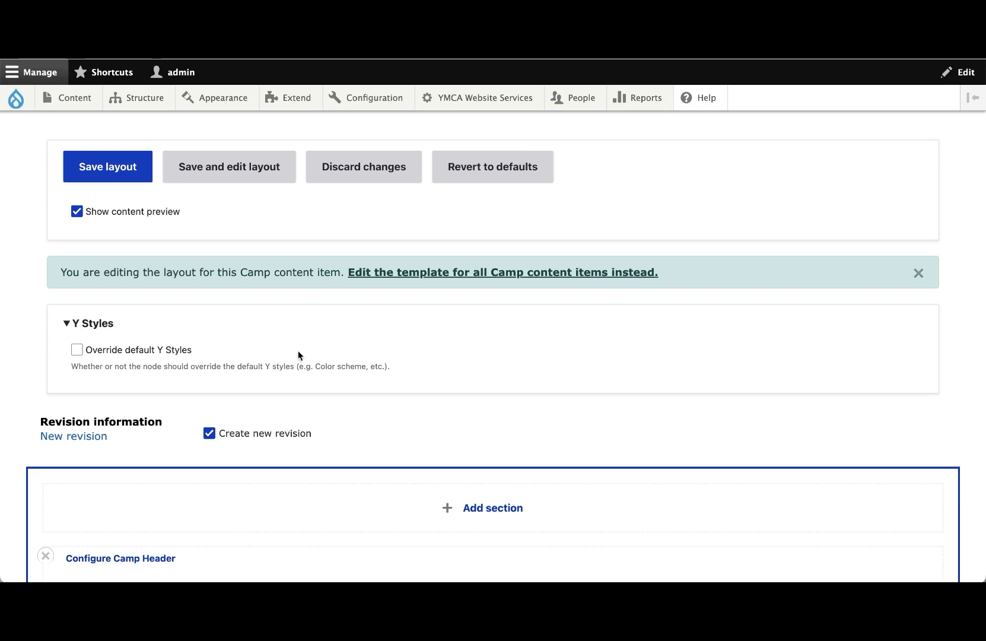
{"action": "scroll", "coordinate": [355, 343], "scroll_direction": "down", "scroll_amount": 3}
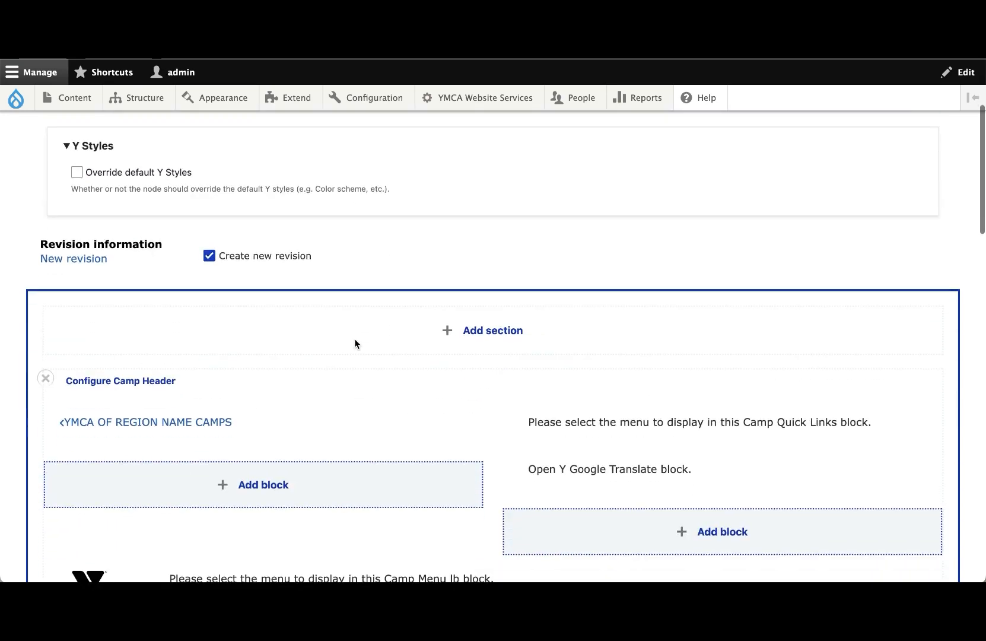
{"action": "scroll", "coordinate": [354, 342], "scroll_direction": "down", "scroll_amount": 4}
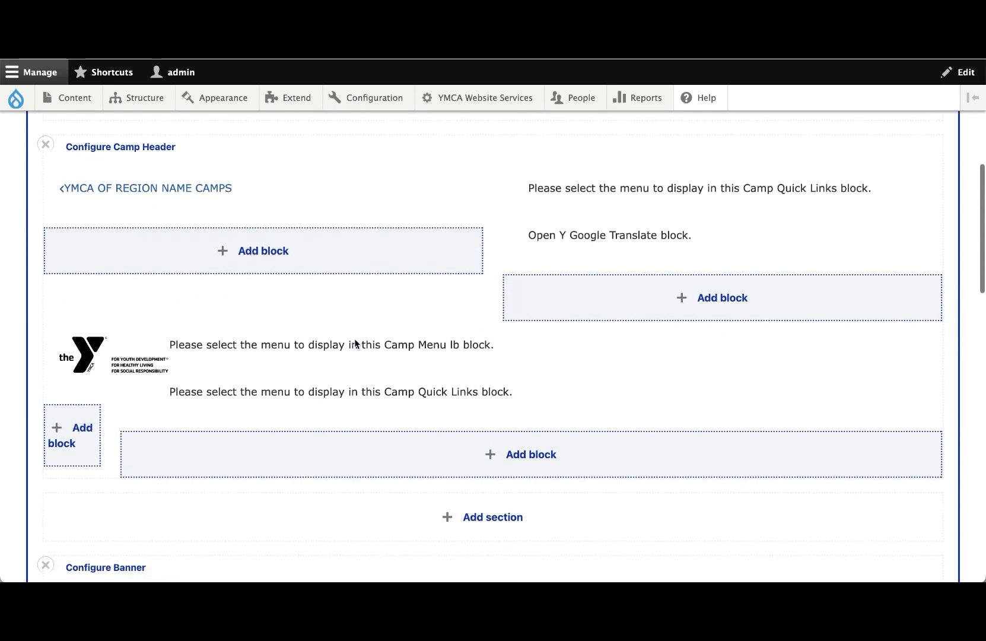
{"action": "scroll", "coordinate": [351, 338], "scroll_direction": "down", "scroll_amount": 7}
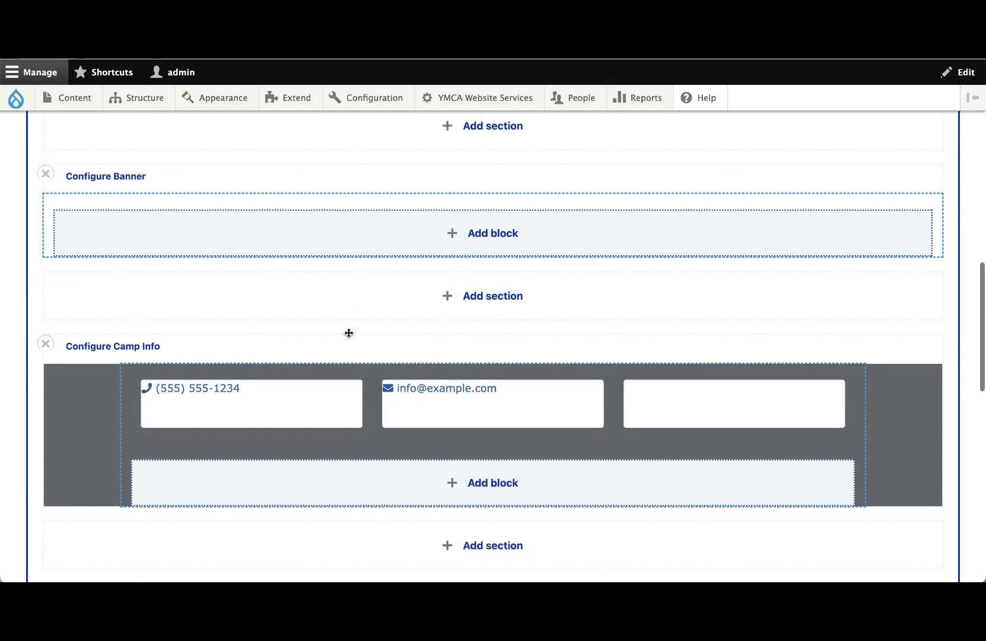
{"action": "scroll", "coordinate": [348, 336], "scroll_direction": "down", "scroll_amount": 2}
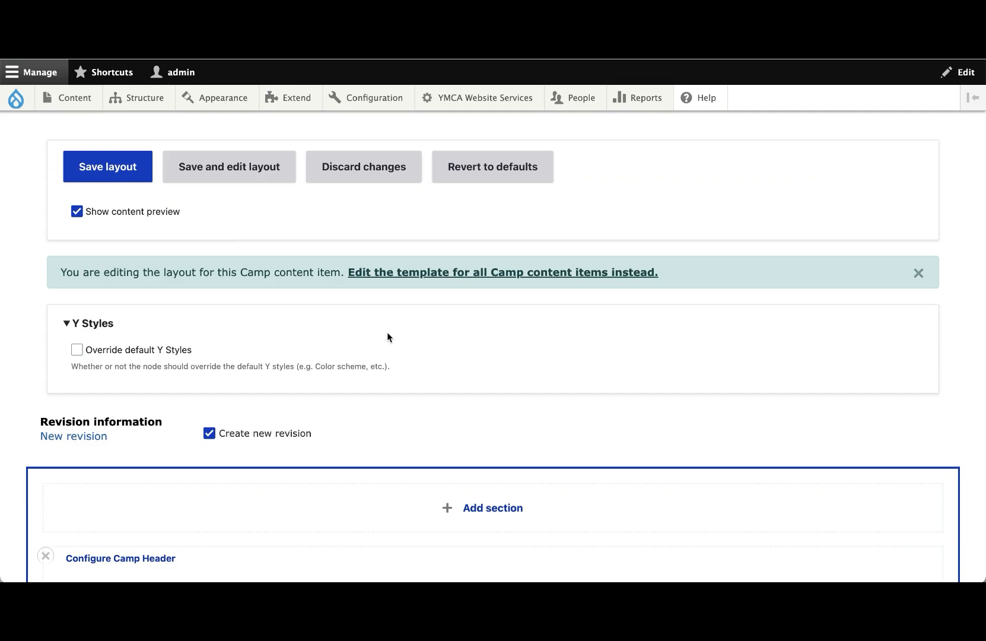
{"action": "scroll", "coordinate": [447, 401], "scroll_direction": "down", "scroll_amount": 5}
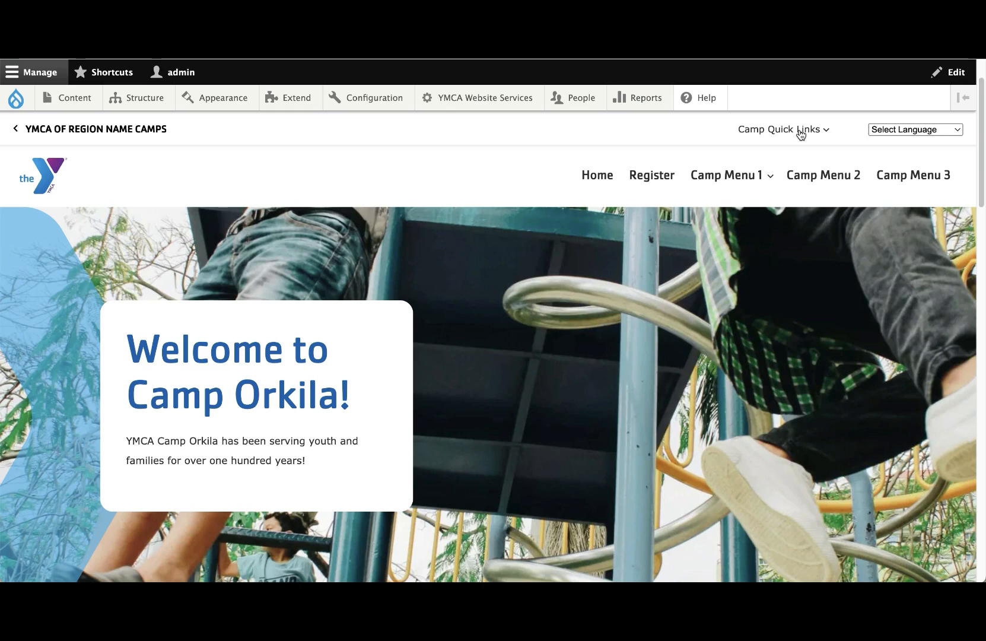
Inspect the links under Camp Quick Links and Camp Menu 1 in the header of the Camp Orkila page
{"action": "left_click", "coordinate": [800, 134]}
{"action": "left_click", "coordinate": [797, 133]}
{"action": "left_click", "coordinate": [797, 133]}
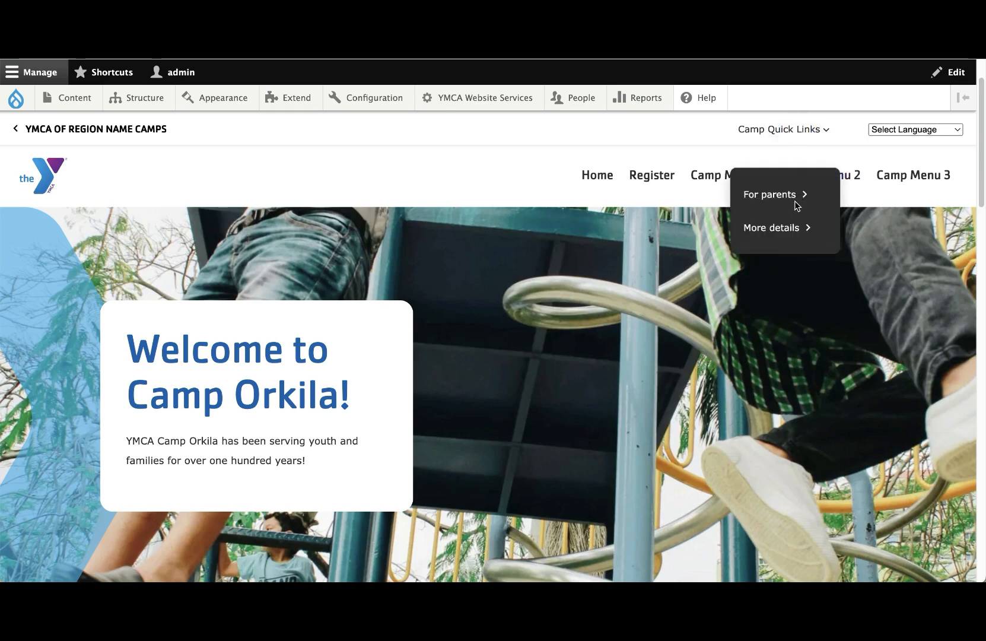
{"action": "left_click", "coordinate": [679, 127]}
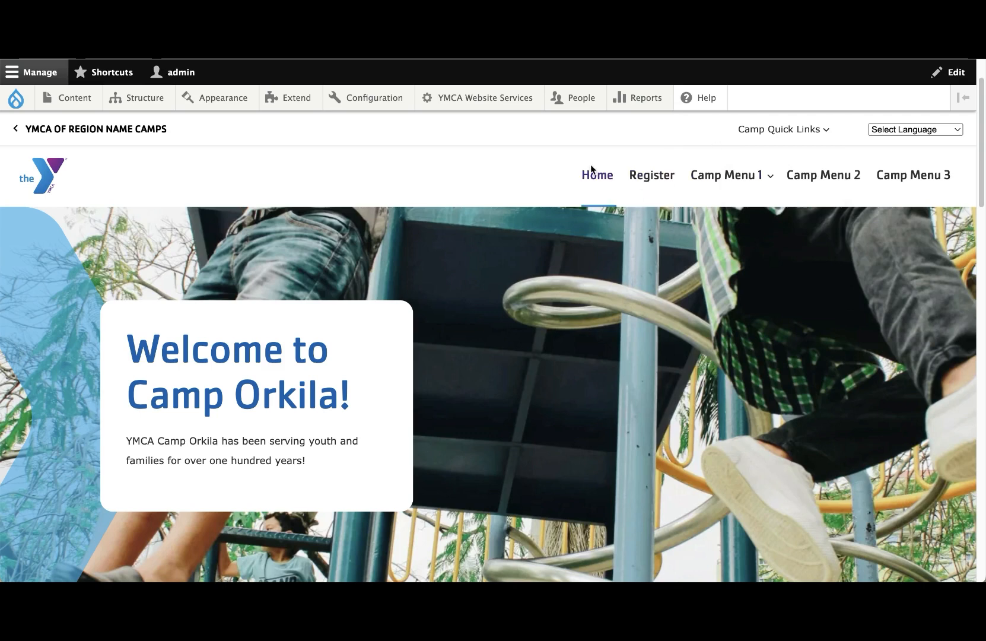
{"action": "left_click", "coordinate": [728, 173]}
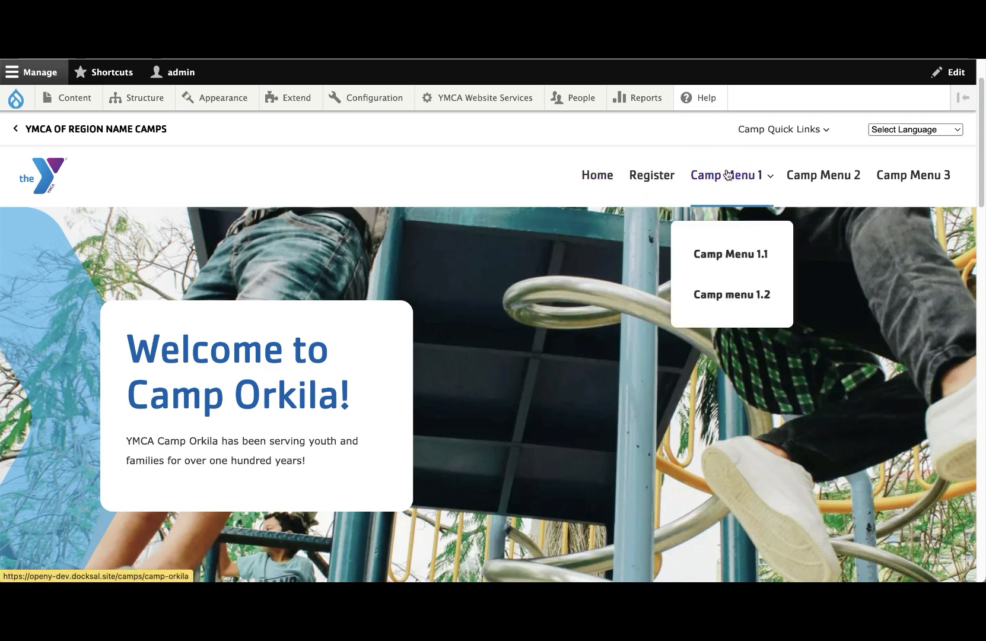
{"action": "left_click", "coordinate": [647, 228]}
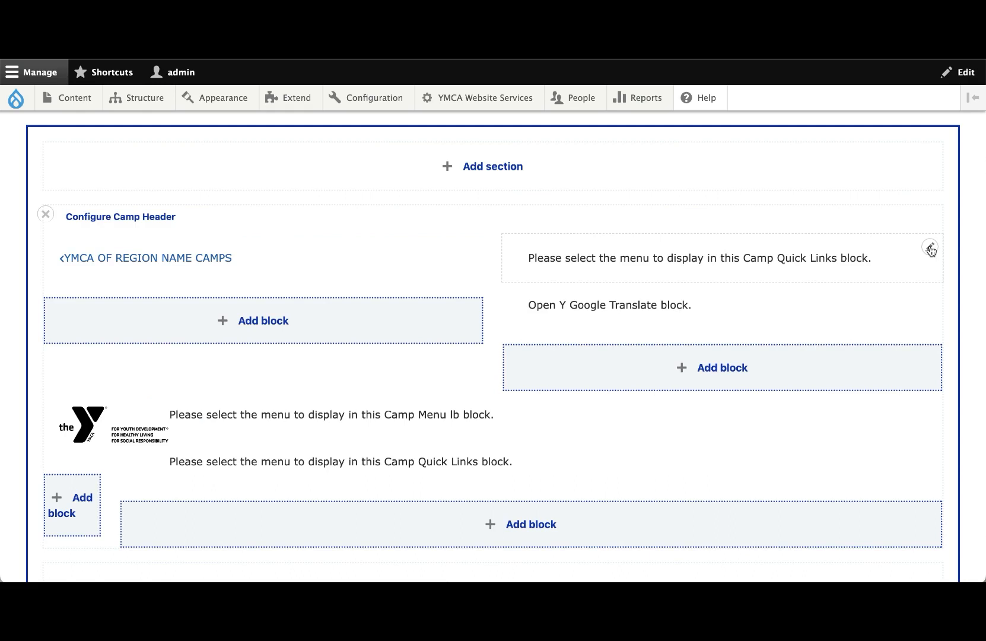
Open the configuration of the upper Camp Quick Links block in Camp Colman's Camp Header section
{"action": "left_click", "coordinate": [929, 248]}
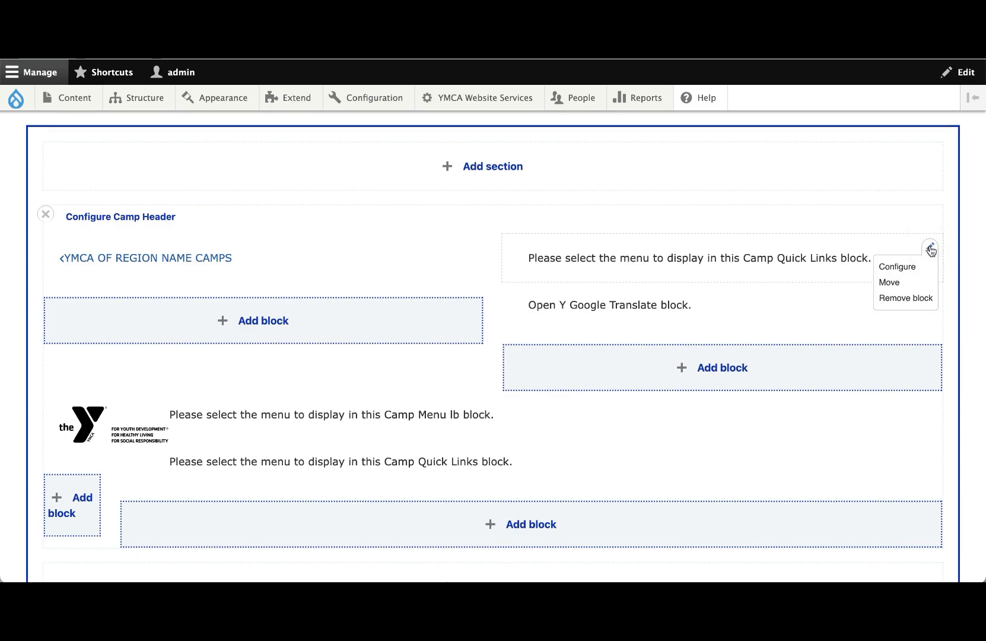
{"action": "left_click", "coordinate": [907, 270]}
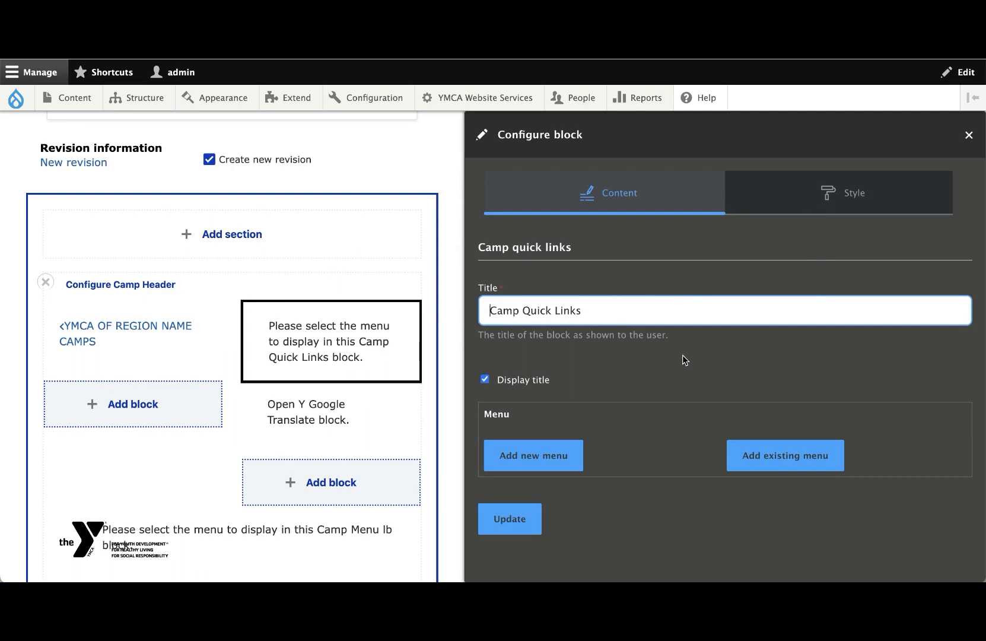
{"action": "left_click", "coordinate": [560, 458]}
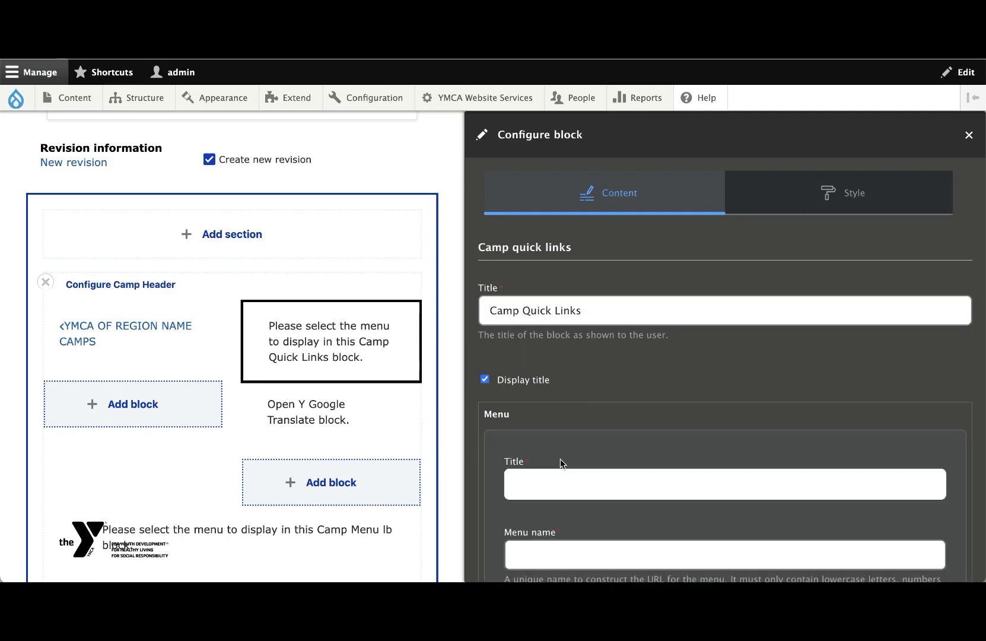
{"action": "scroll", "coordinate": [560, 458], "scroll_direction": "down", "scroll_amount": 4}
{"action": "left_click", "coordinate": [540, 278]}
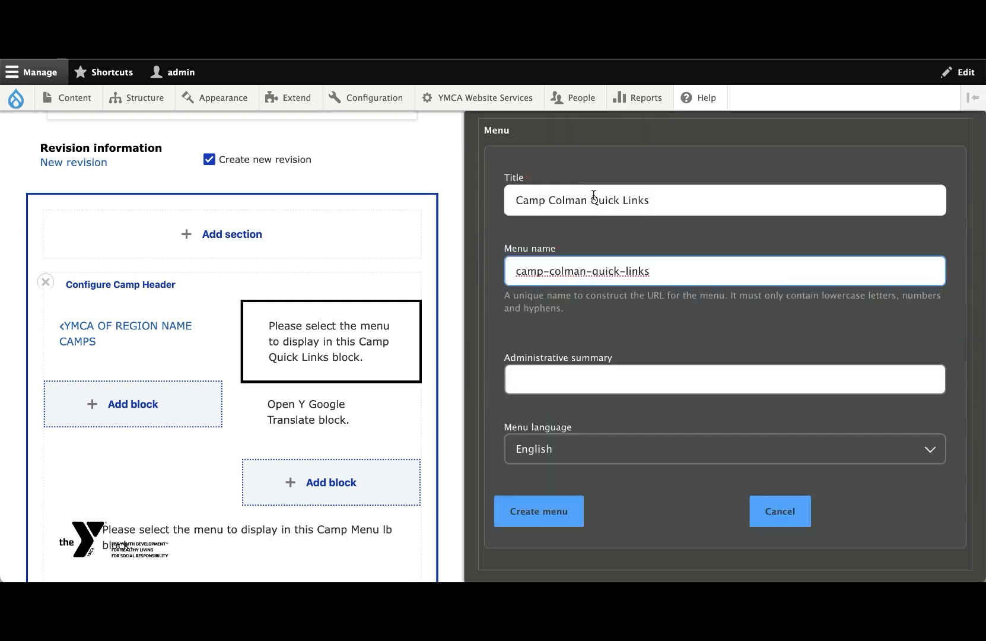
{"action": "left_click", "coordinate": [592, 199]}
{"action": "left_click", "coordinate": [575, 271]}
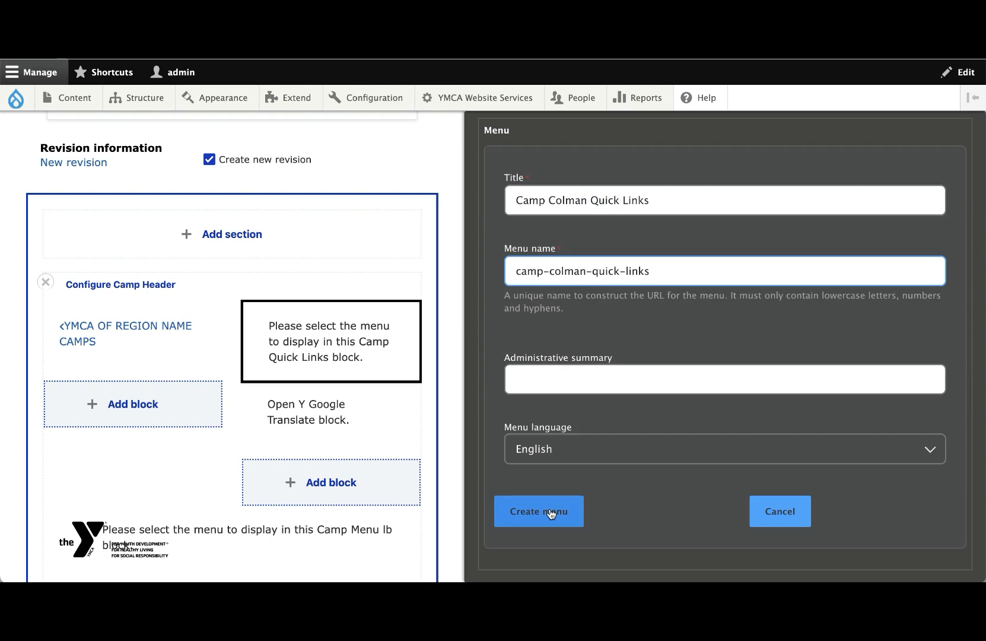
{"action": "left_click", "coordinate": [757, 508]}
Attach the existing Camp Orkila Quick Links menu to the Camp Quick Links block
{"action": "left_click", "coordinate": [751, 456]}
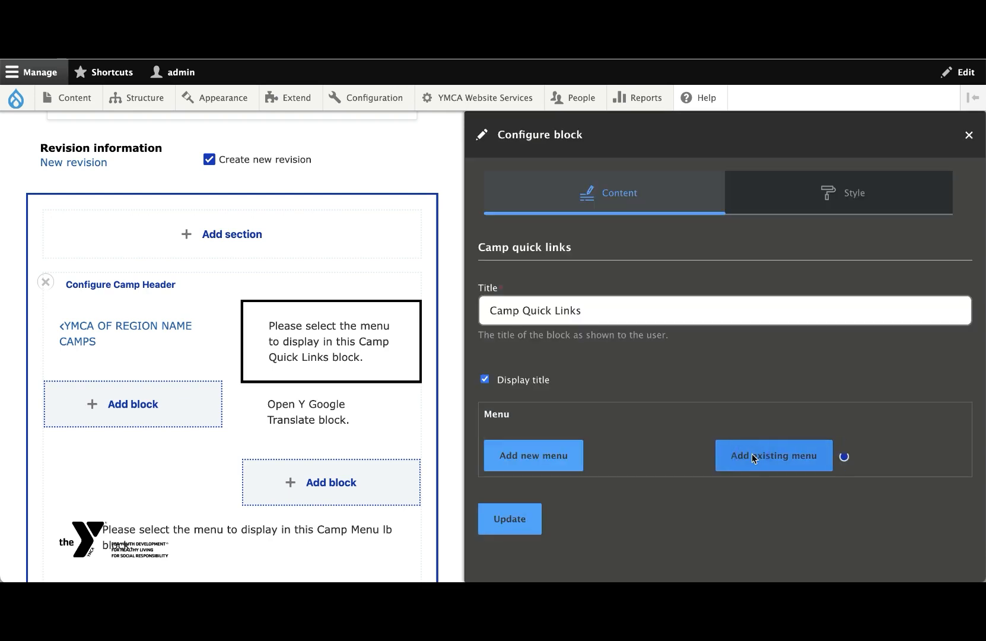
{"action": "left_click", "coordinate": [718, 495]}
{"action": "type", "text": "Camp"}
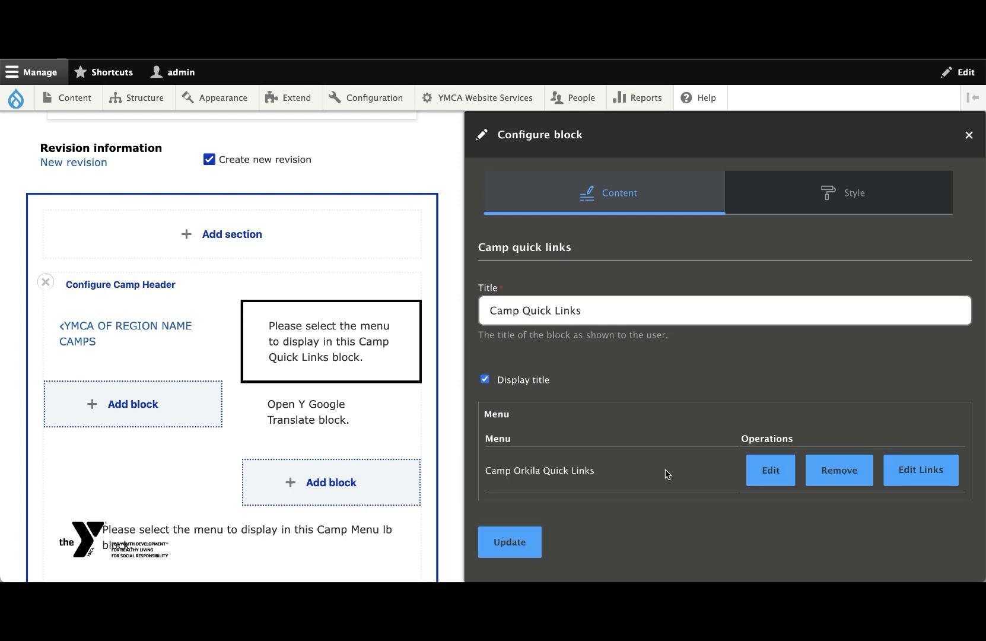
Add a new link titled Test Link to the Camp Orkila Quick Links menu and save it
{"action": "left_click", "coordinate": [911, 476]}
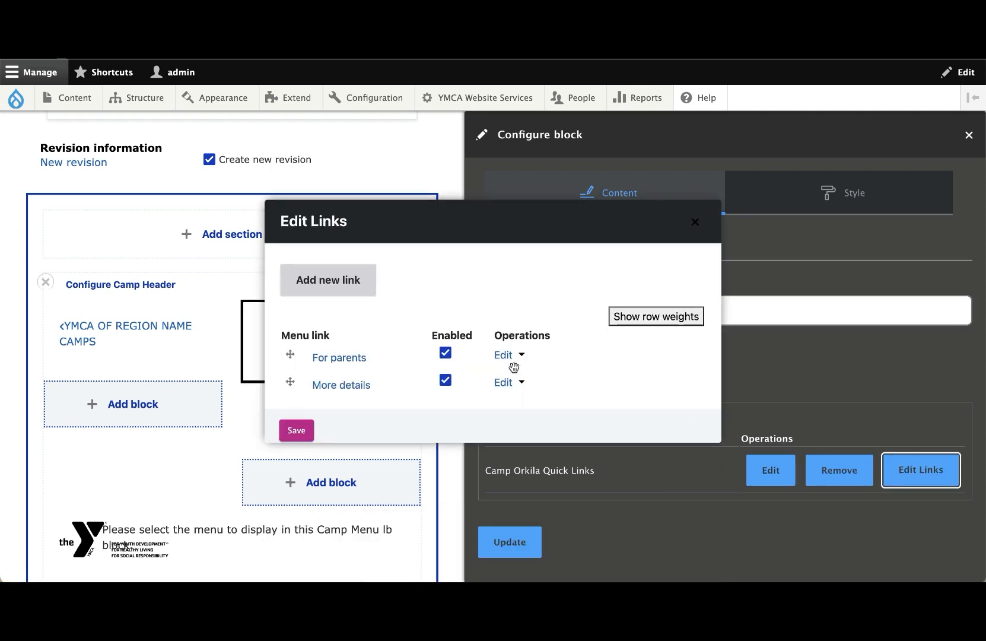
{"action": "left_click", "coordinate": [315, 282]}
{"action": "left_click", "coordinate": [323, 189]}
{"action": "left_click", "coordinate": [374, 235]}
{"action": "left_click", "coordinate": [346, 289]}
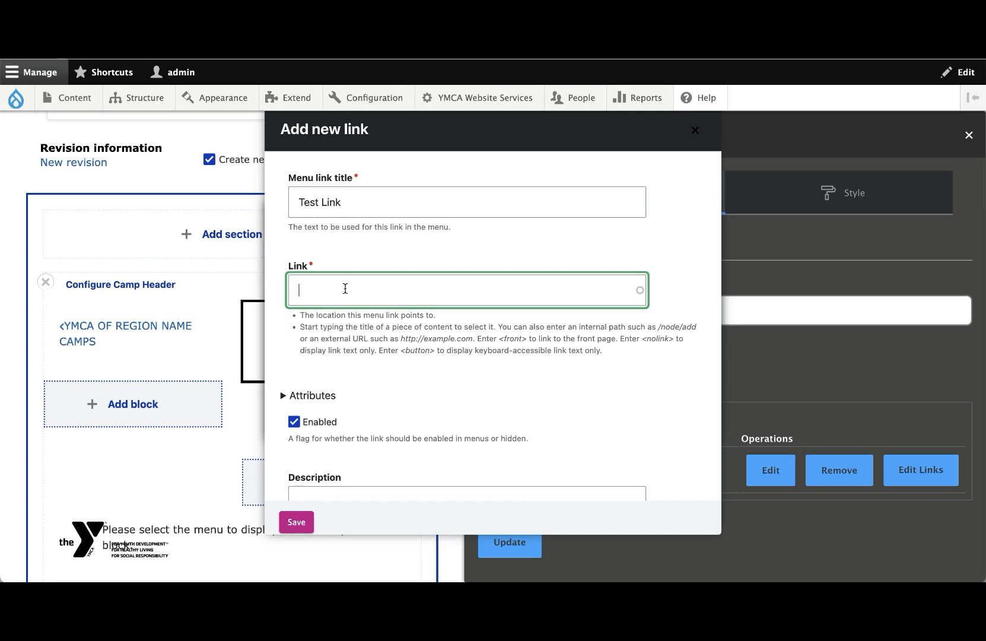
{"action": "scroll", "coordinate": [352, 392], "scroll_direction": "down", "scroll_amount": 10}
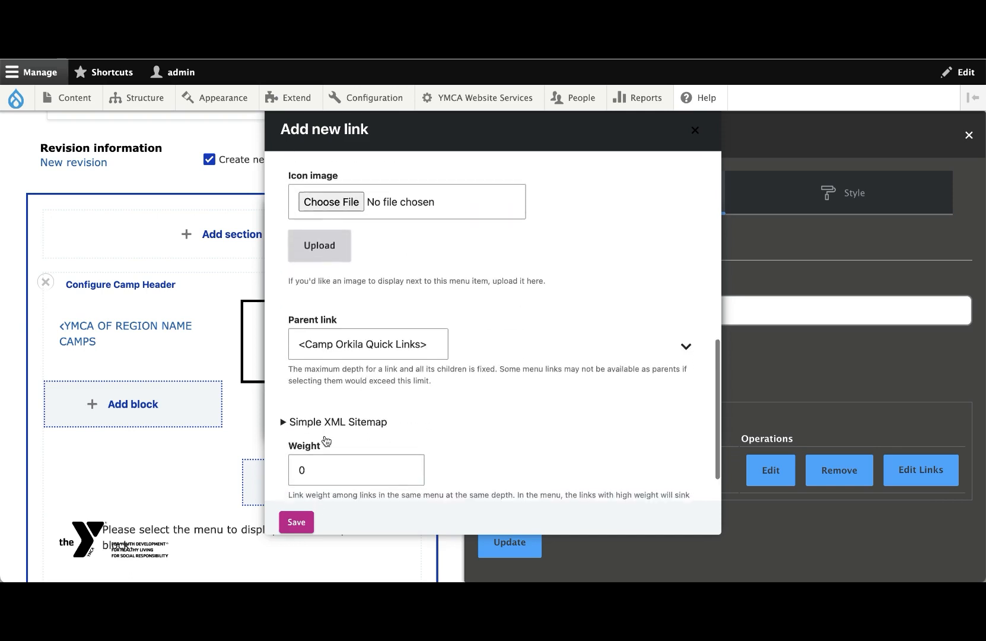
{"action": "scroll", "coordinate": [325, 440], "scroll_direction": "down", "scroll_amount": 2}
{"action": "left_click", "coordinate": [291, 521]}
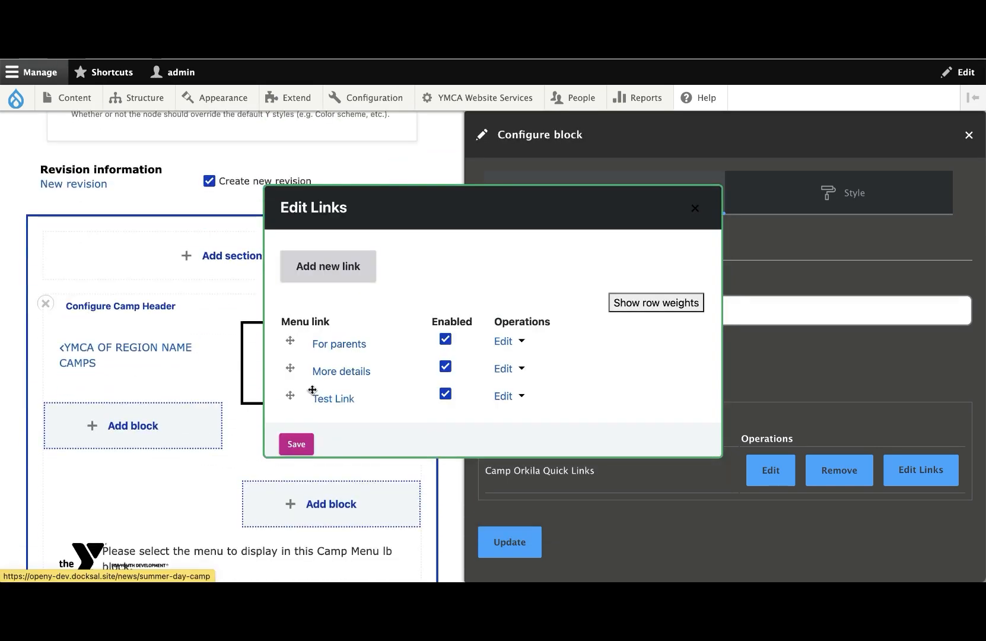
Try out the reordering, enabling and operations options of the For parents link
{"action": "mouse_move", "coordinate": [289, 341]}
{"action": "left_mouse_down"}
{"action": "mouse_move", "coordinate": [286, 359]}
{"action": "mouse_move", "coordinate": [289, 346]}
{"action": "left_mouse_up"}
{"action": "left_click", "coordinate": [448, 343]}
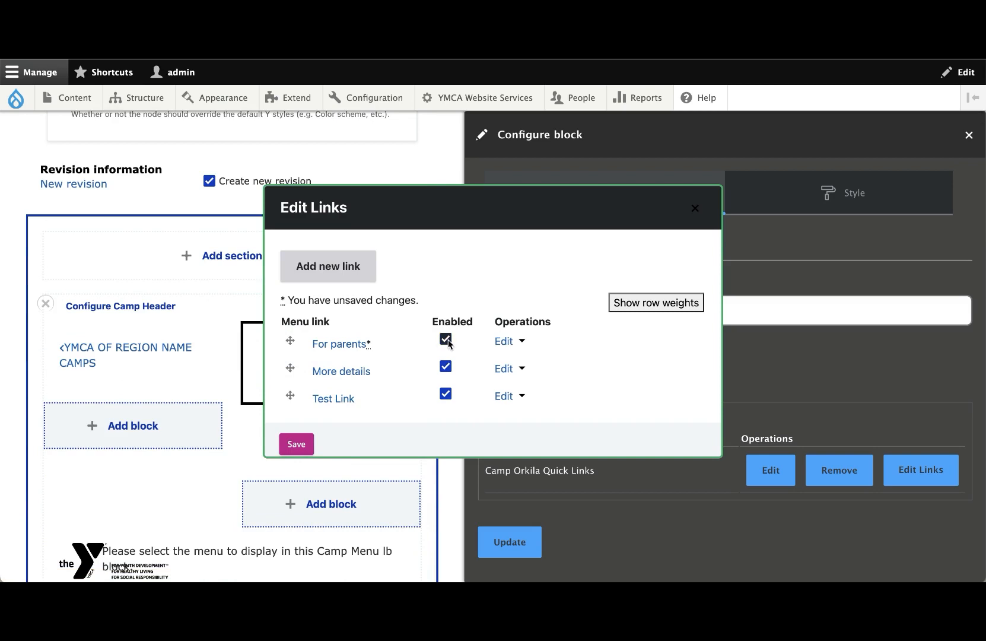
{"action": "left_click", "coordinate": [522, 344]}
{"action": "left_click", "coordinate": [528, 345]}
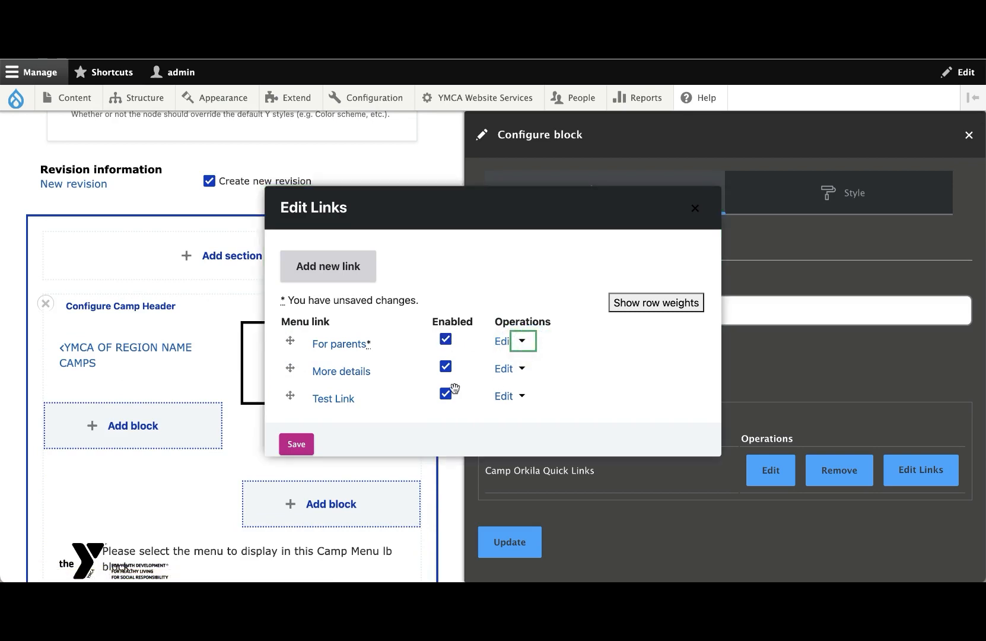
Save the Camp Orkila Quick Links menu's link list and update the Camp Quick Links block
{"action": "left_click", "coordinate": [299, 446]}
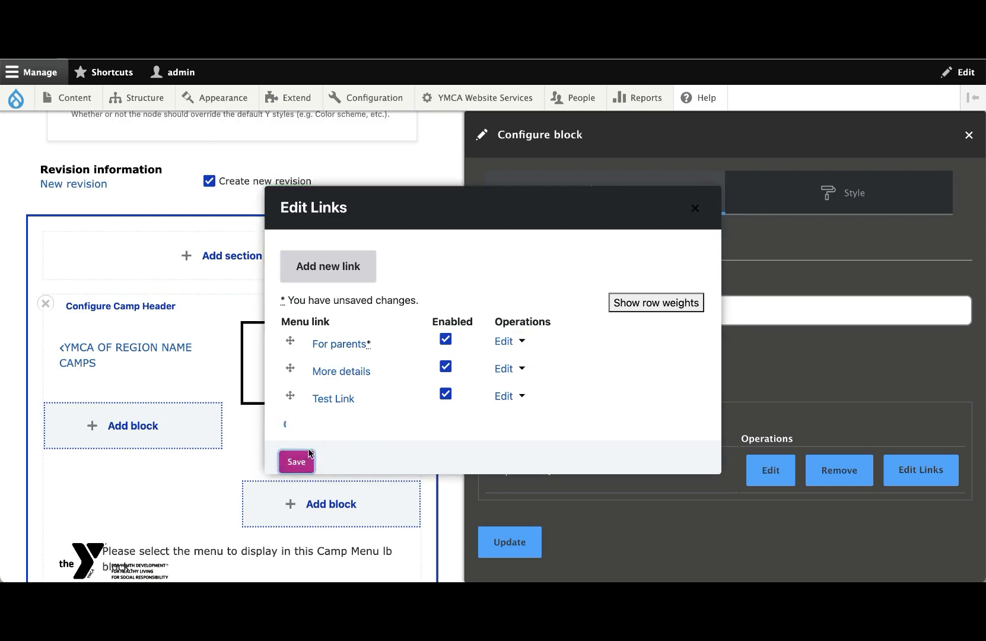
{"action": "left_click", "coordinate": [509, 543]}
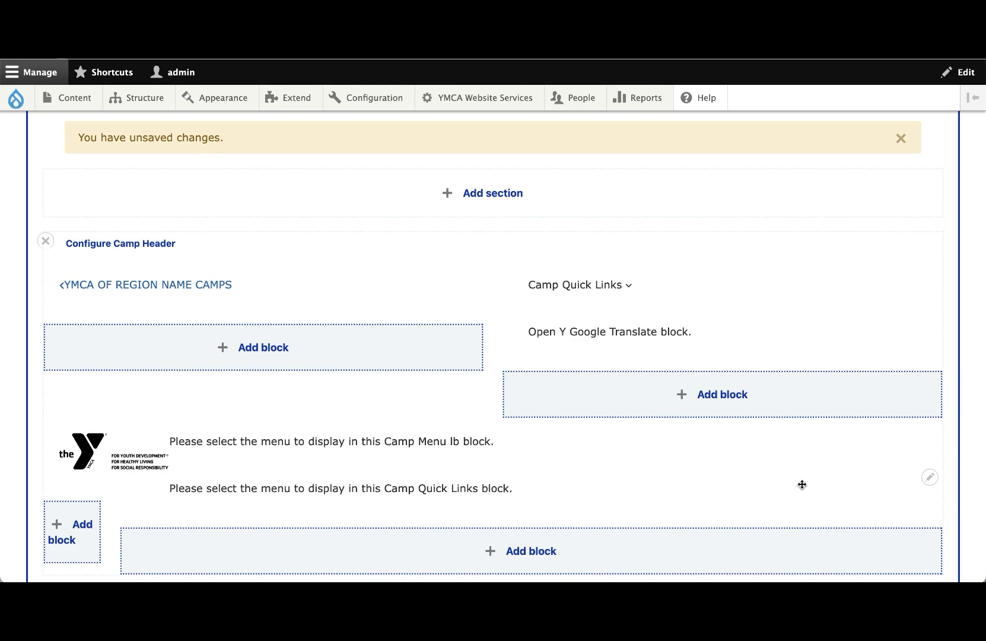
Attach the existing Camp Orkila Quick Links menu to the unconfigured lower Camp Quick Links block in the Camp Header and update the block
{"action": "left_click", "coordinate": [930, 478]}
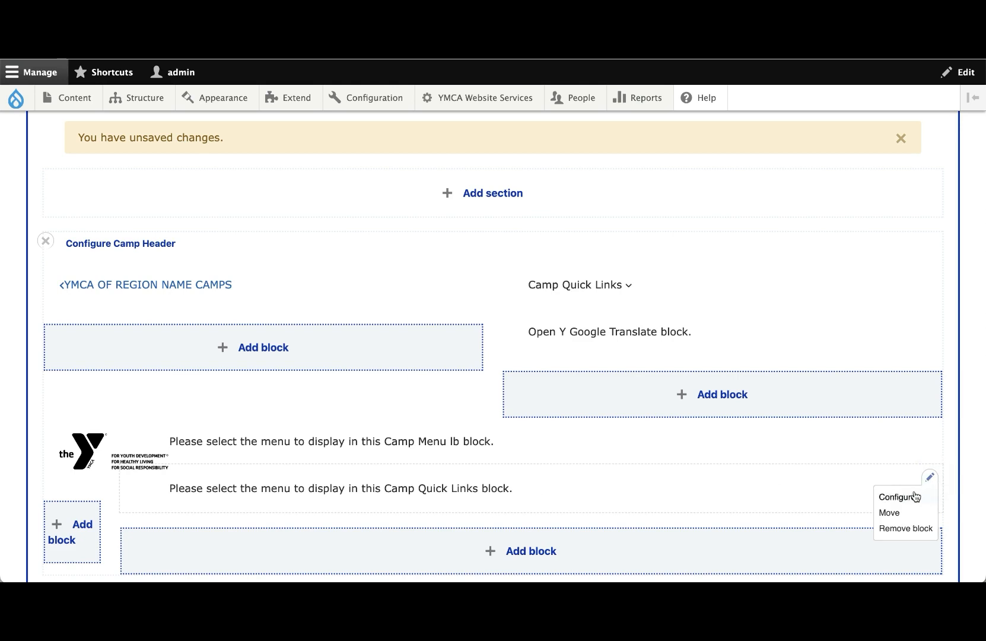
{"action": "left_click", "coordinate": [911, 498]}
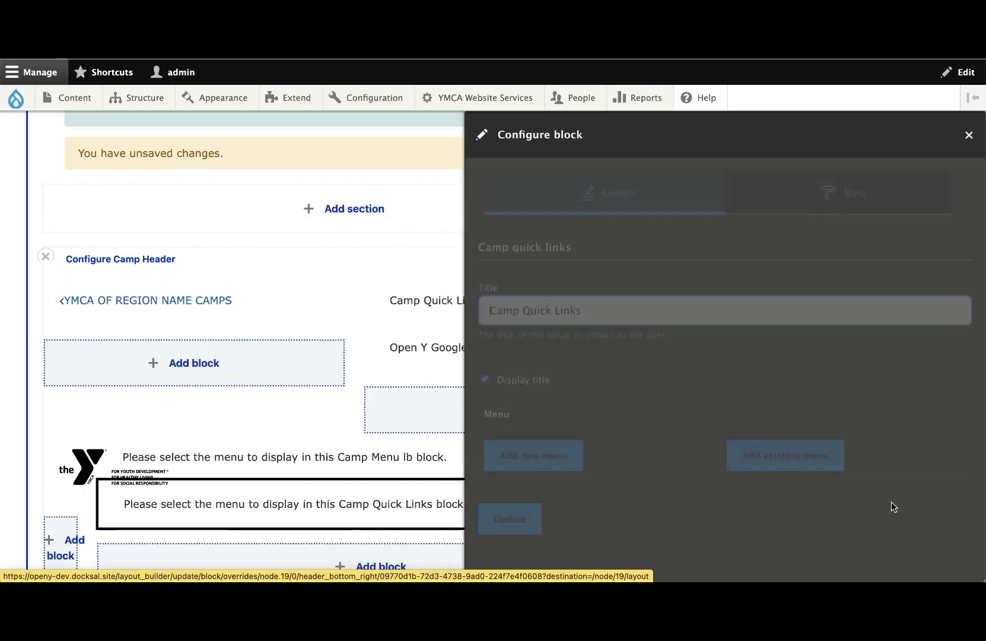
{"action": "left_click", "coordinate": [751, 454]}
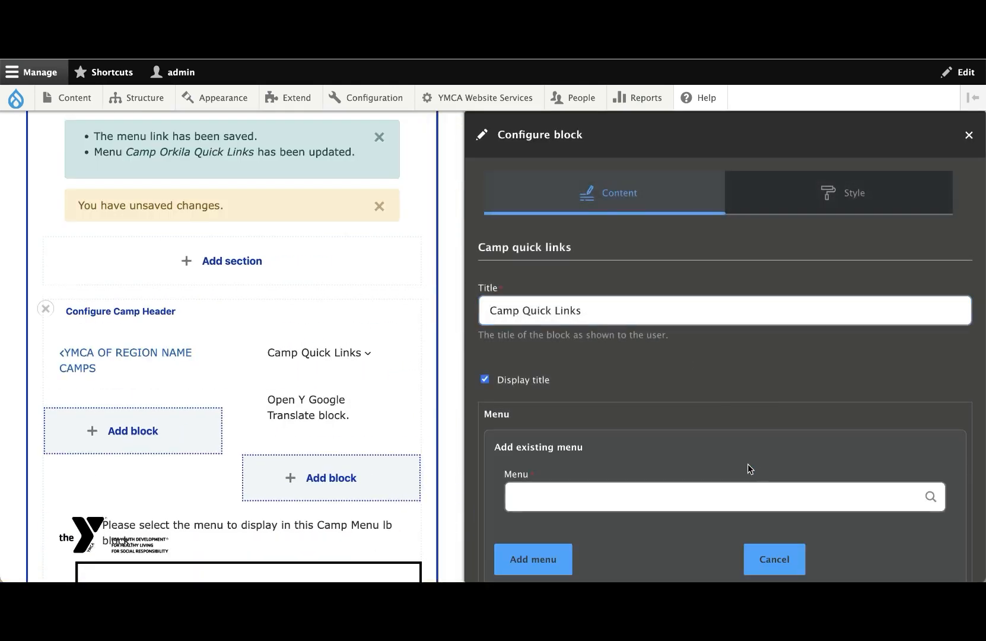
{"action": "left_click", "coordinate": [744, 496]}
{"action": "type", "text": "C"}
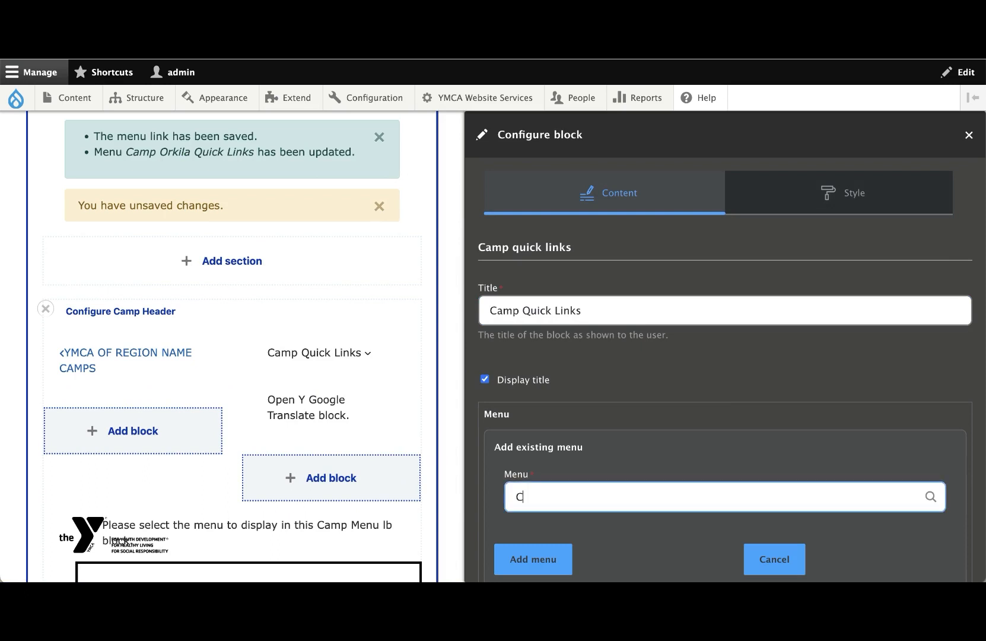
{"action": "type", "text": "amp"}
{"action": "left_click", "coordinate": [593, 533]}
{"action": "left_click", "coordinate": [556, 554]}
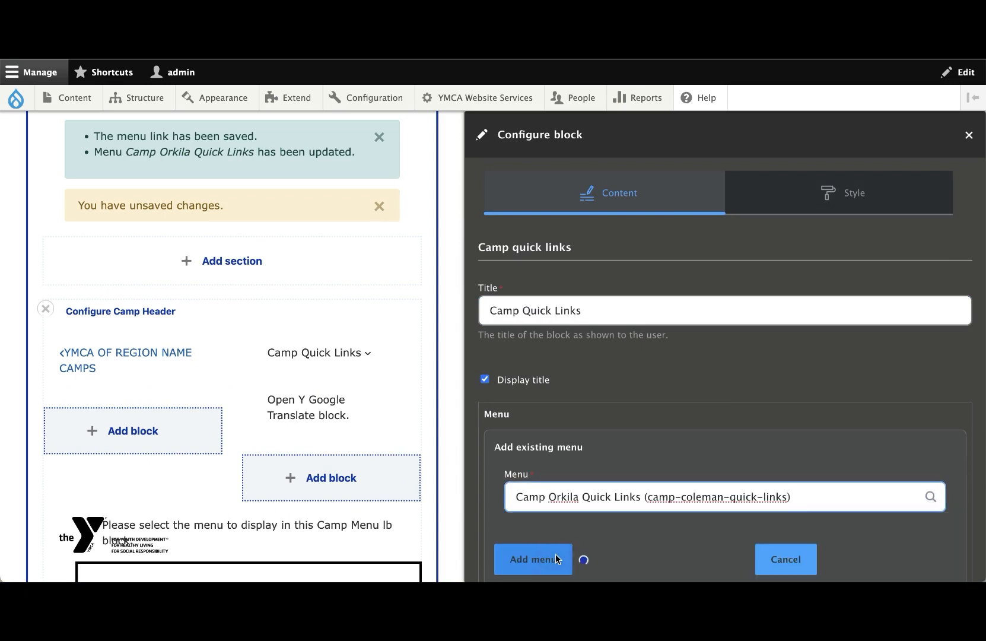
{"action": "left_click", "coordinate": [523, 546]}
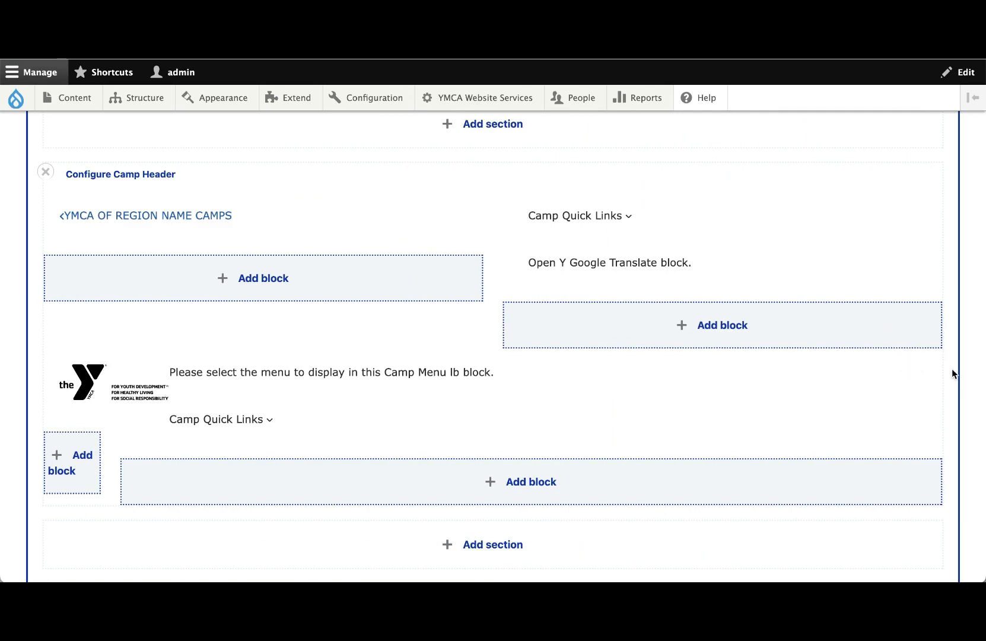
Attach the existing Camp Orkila Menu to the Camp Menu block in the Camp Header
{"action": "left_click", "coordinate": [931, 367]}
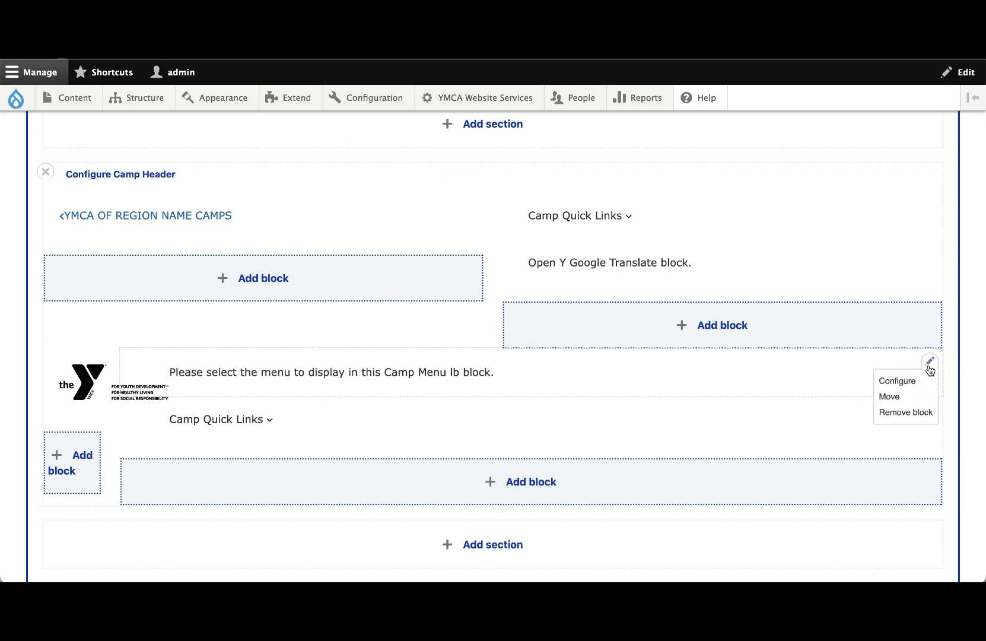
{"action": "left_click", "coordinate": [907, 385]}
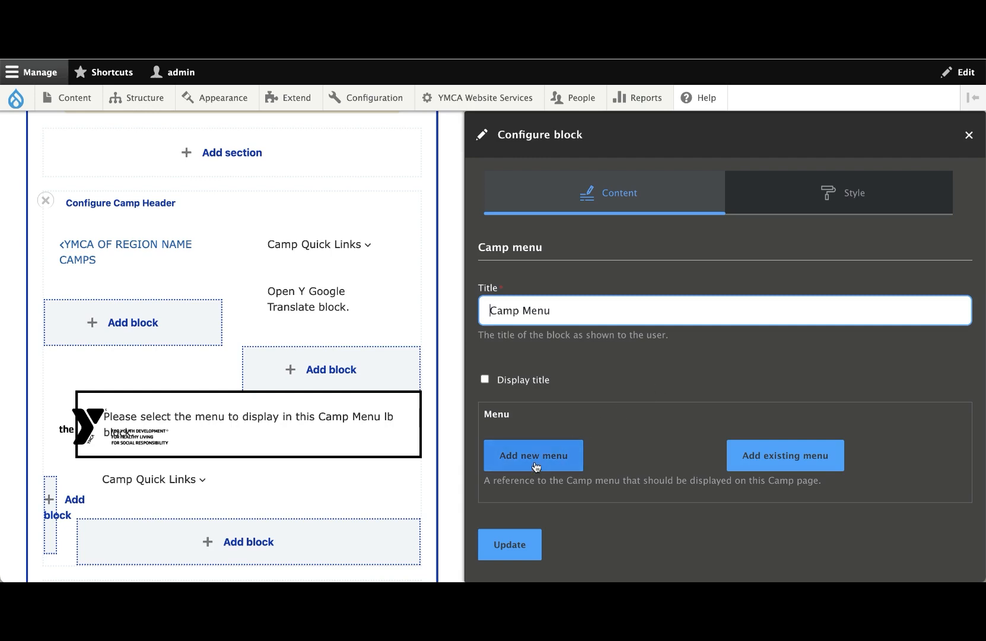
{"action": "left_click", "coordinate": [794, 462]}
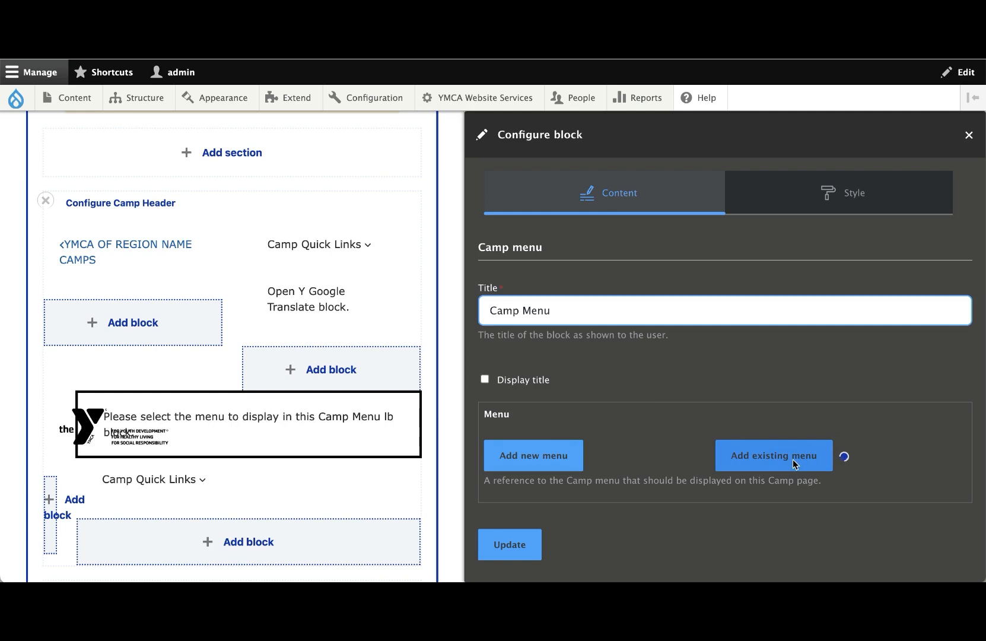
{"action": "left_click", "coordinate": [750, 498]}
{"action": "type", "text": "Camp"}
{"action": "key", "text": "Return"}
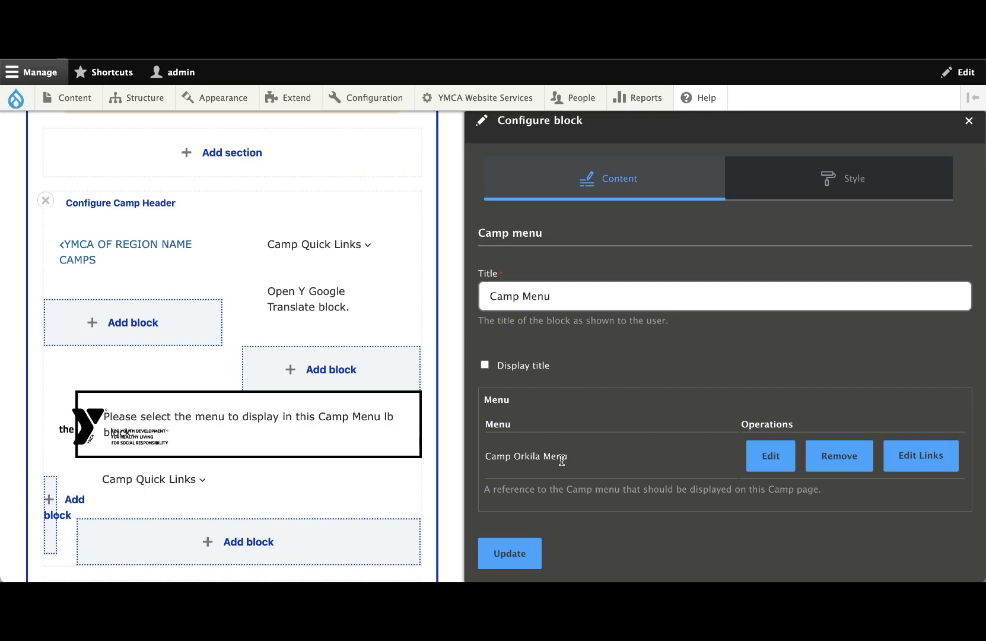
Try moving the Camp menu 1.2 link out from under Camp Menu 1 and close the link list without saving
{"action": "left_click", "coordinate": [919, 456]}
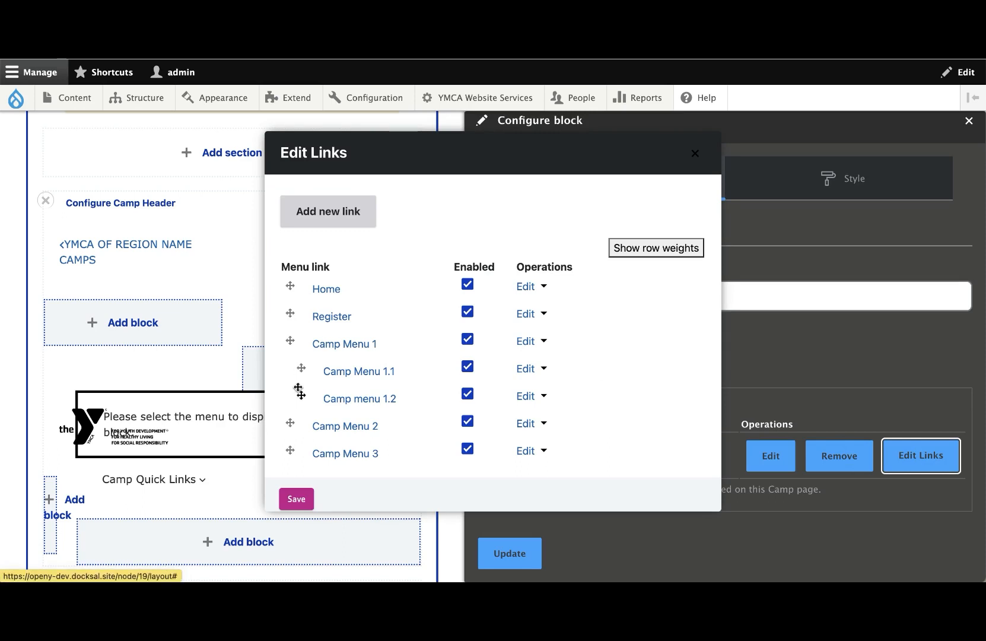
{"action": "left_click_drag", "start_coordinate": [299, 392], "coordinate": [305, 394]}
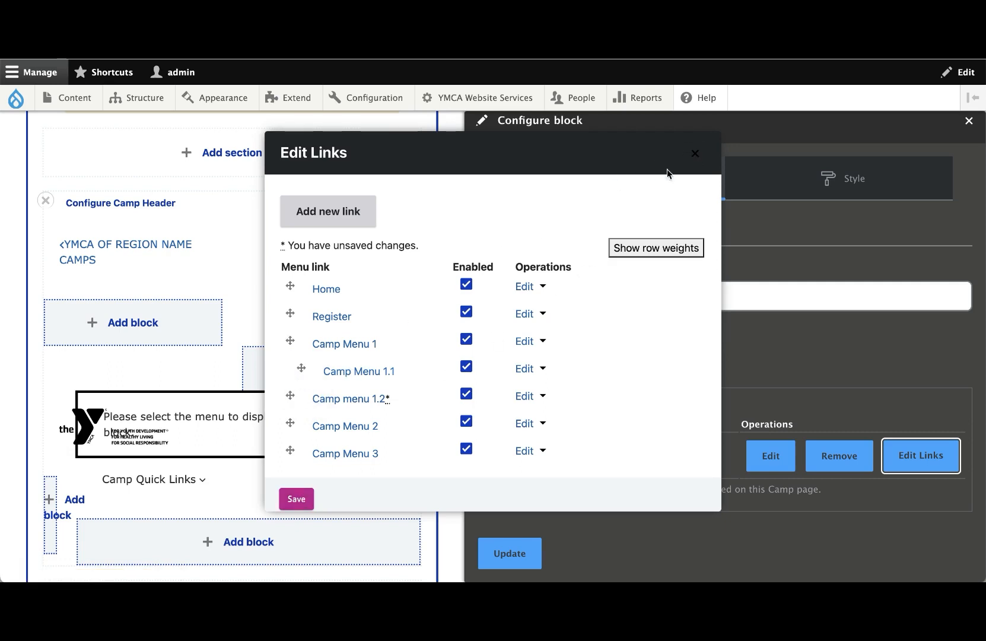
{"action": "left_click", "coordinate": [695, 154]}
Update the Camp Menu block to apply its attached menu
{"action": "left_click", "coordinate": [537, 552]}
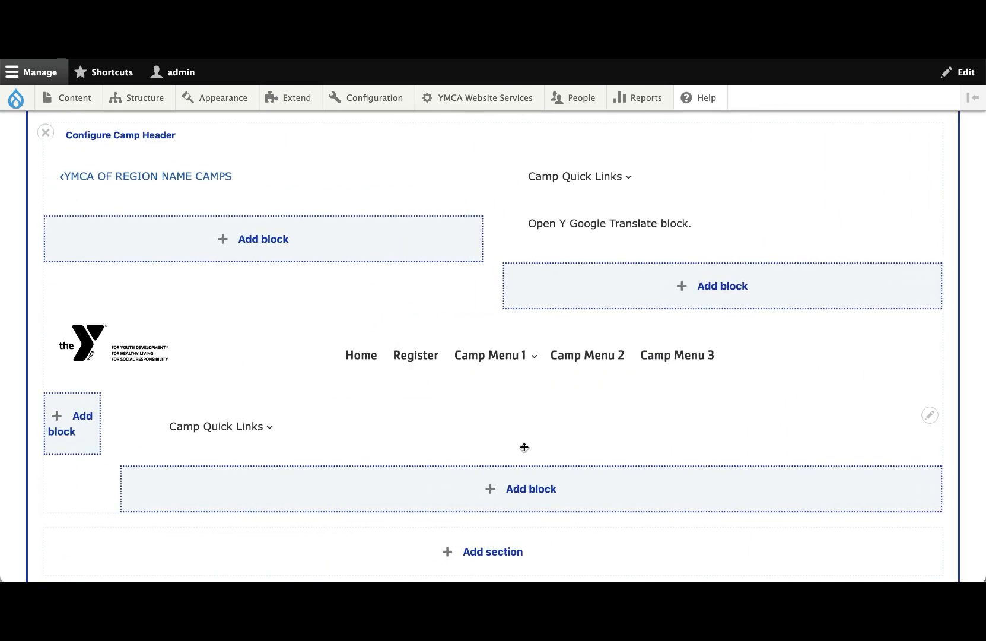
Examine the Banner, Camp Info, Body and Footer sections and the custom block types offered for the Banner section, without adding a block
{"action": "scroll", "coordinate": [524, 447], "scroll_direction": "down", "scroll_amount": 5}
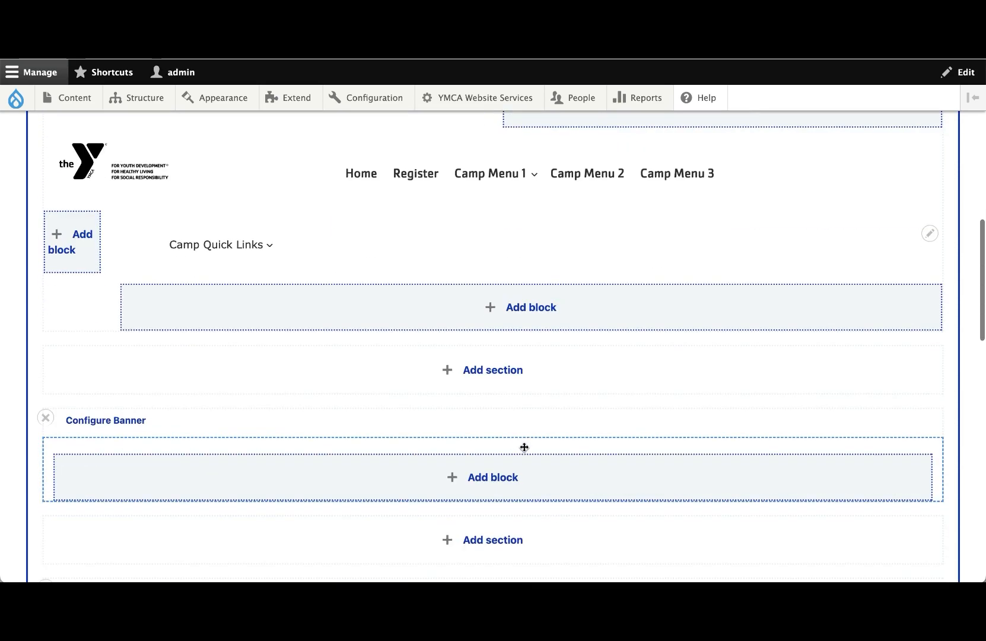
{"action": "scroll", "coordinate": [497, 336], "scroll_direction": "down", "scroll_amount": 1}
{"action": "scroll", "coordinate": [497, 336], "scroll_direction": "down", "scroll_amount": 2}
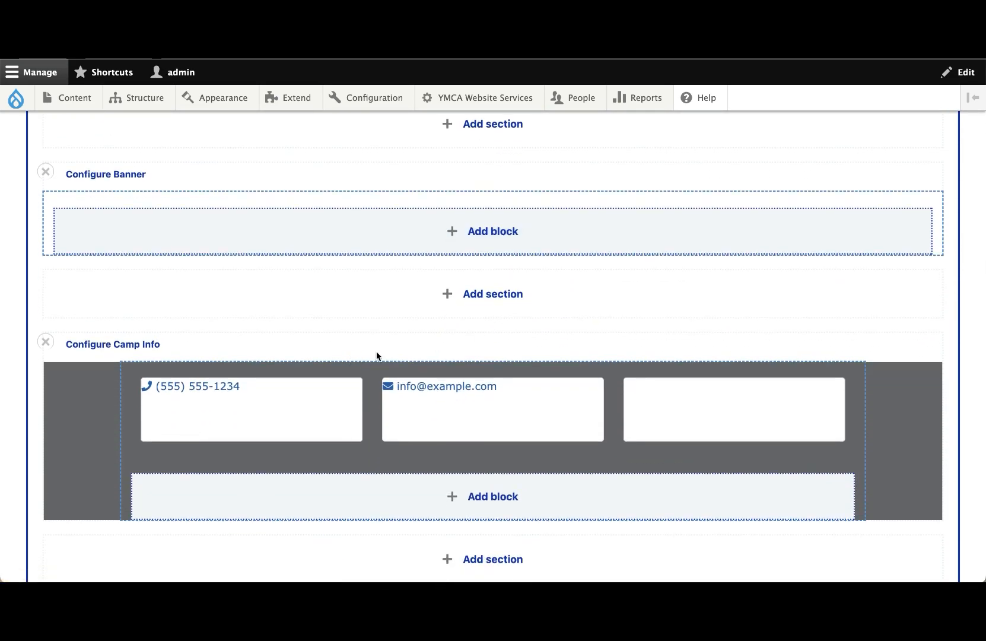
{"action": "scroll", "coordinate": [377, 354], "scroll_direction": "down", "scroll_amount": 5}
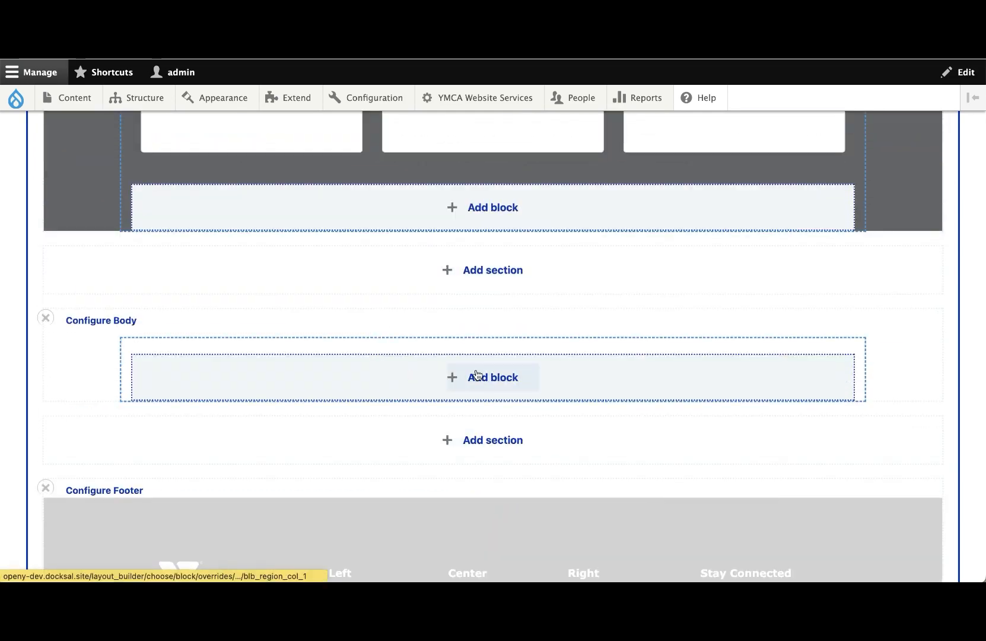
{"action": "scroll", "coordinate": [475, 374], "scroll_direction": "down", "scroll_amount": 4}
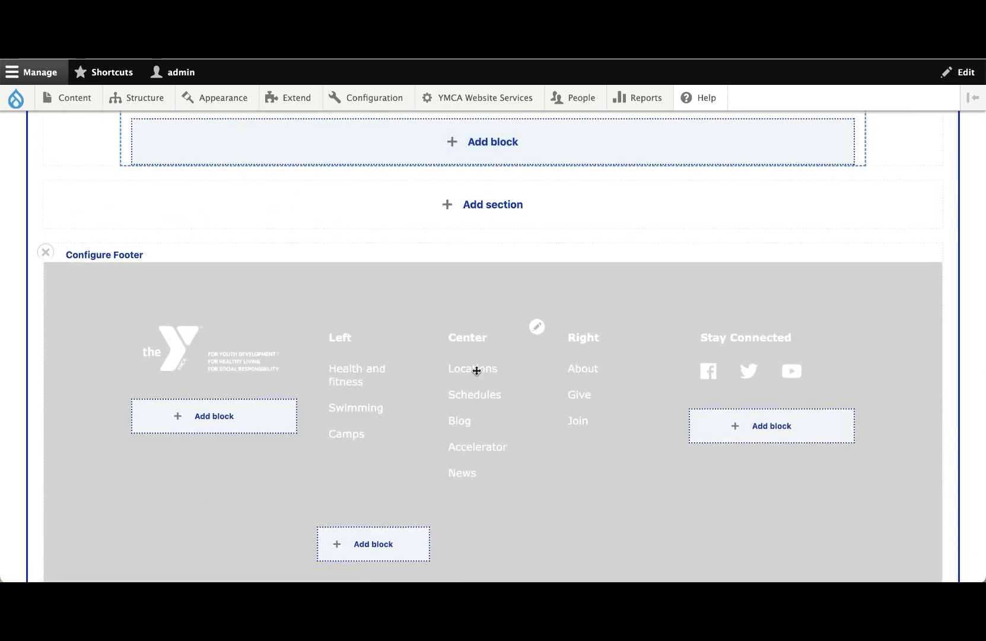
{"action": "scroll", "coordinate": [476, 370], "scroll_direction": "up", "scroll_amount": 5}
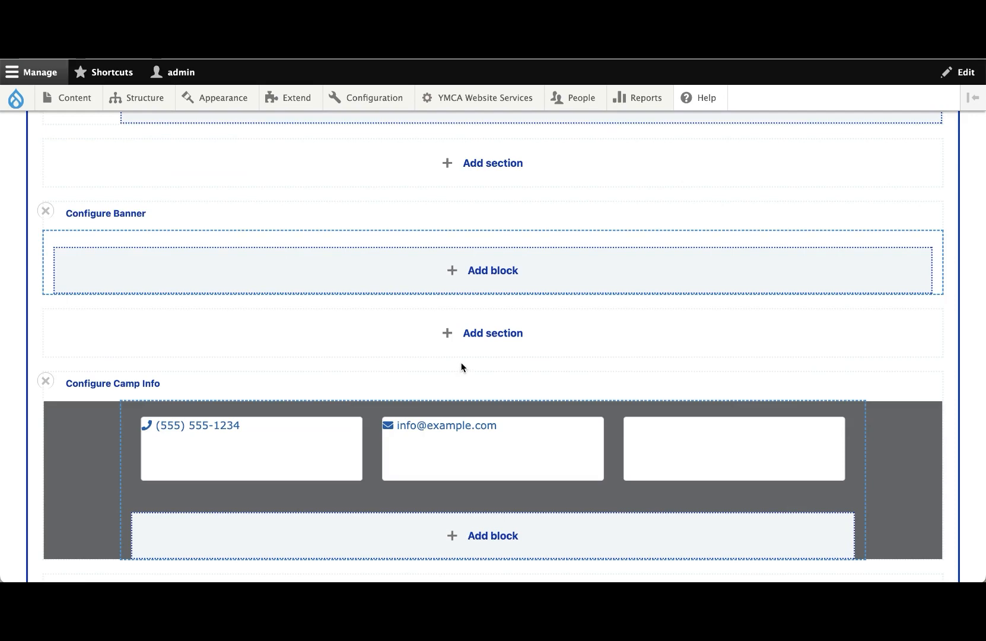
{"action": "left_click", "coordinate": [477, 277]}
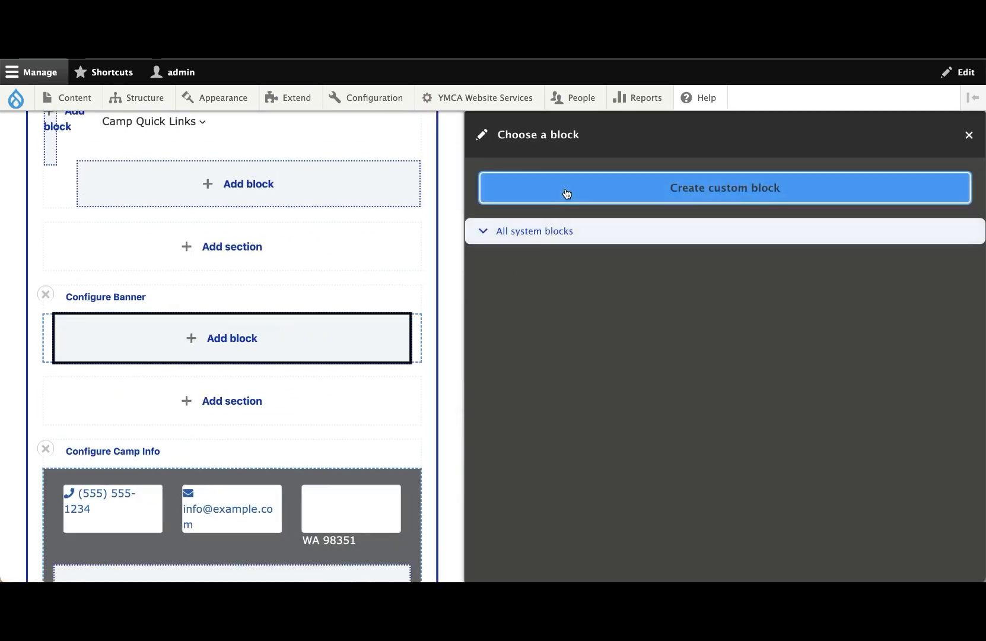
{"action": "left_click", "coordinate": [567, 194]}
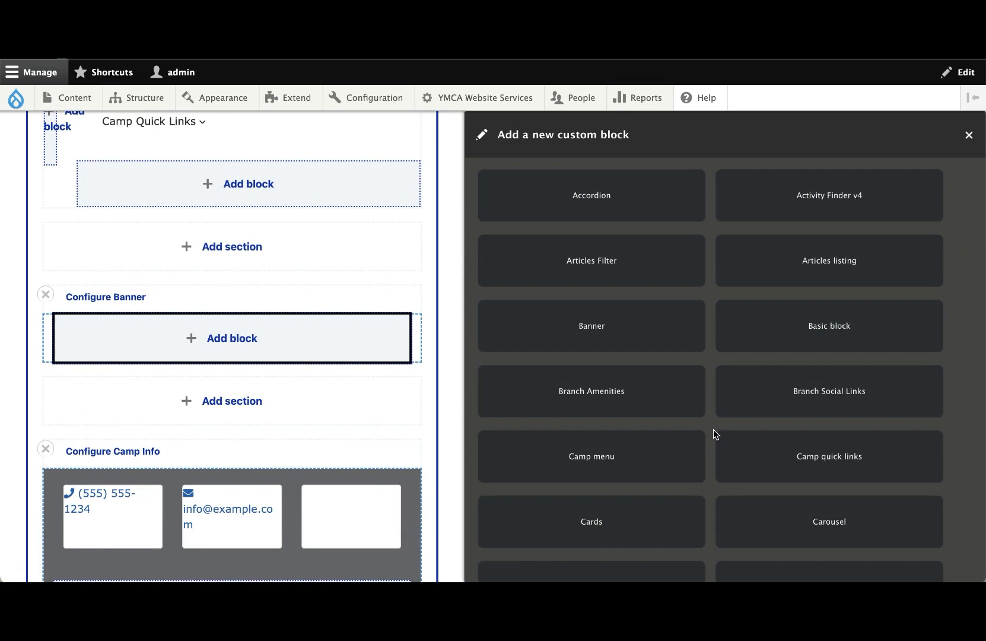
{"action": "left_click", "coordinate": [971, 136]}
Check the Camp Header, Banner and Body sections of the Camp Orkila page and save its layout
{"action": "scroll", "coordinate": [335, 285], "scroll_direction": "up", "scroll_amount": 10}
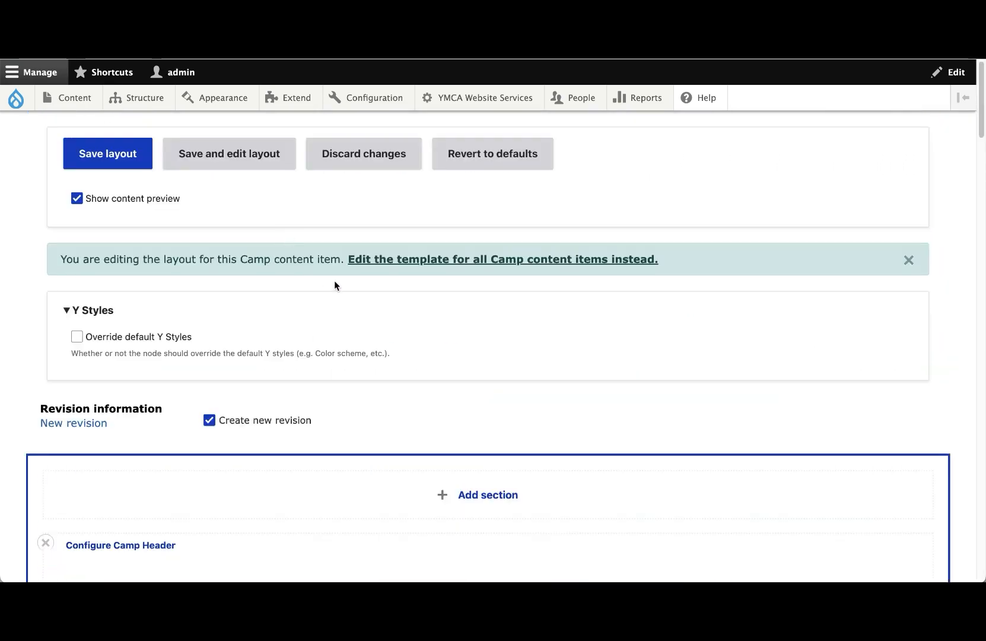
{"action": "scroll", "coordinate": [339, 315], "scroll_direction": "down", "scroll_amount": 7}
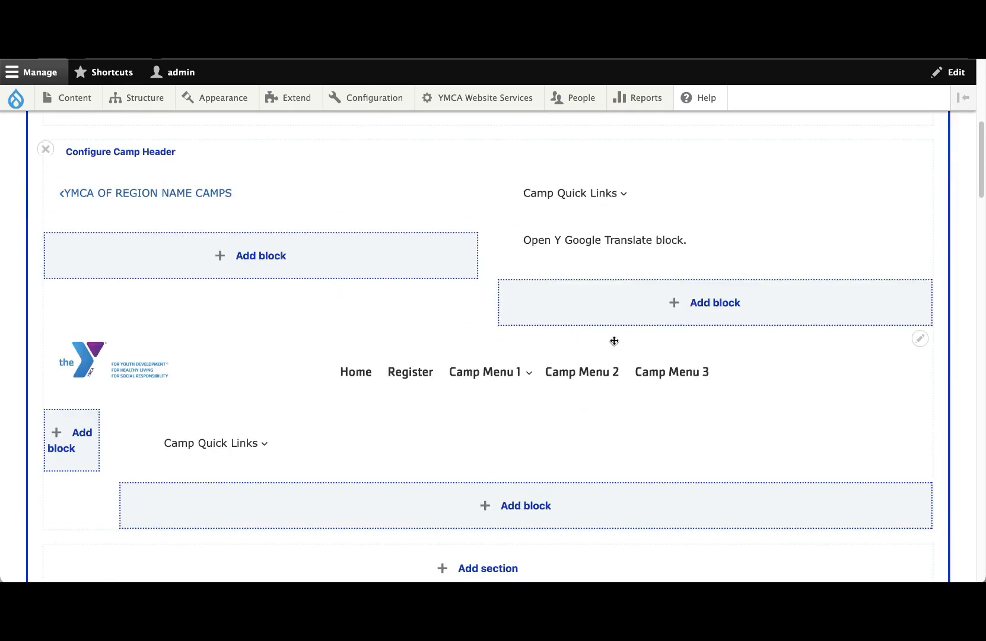
{"action": "scroll", "coordinate": [579, 385], "scroll_direction": "down", "scroll_amount": 10}
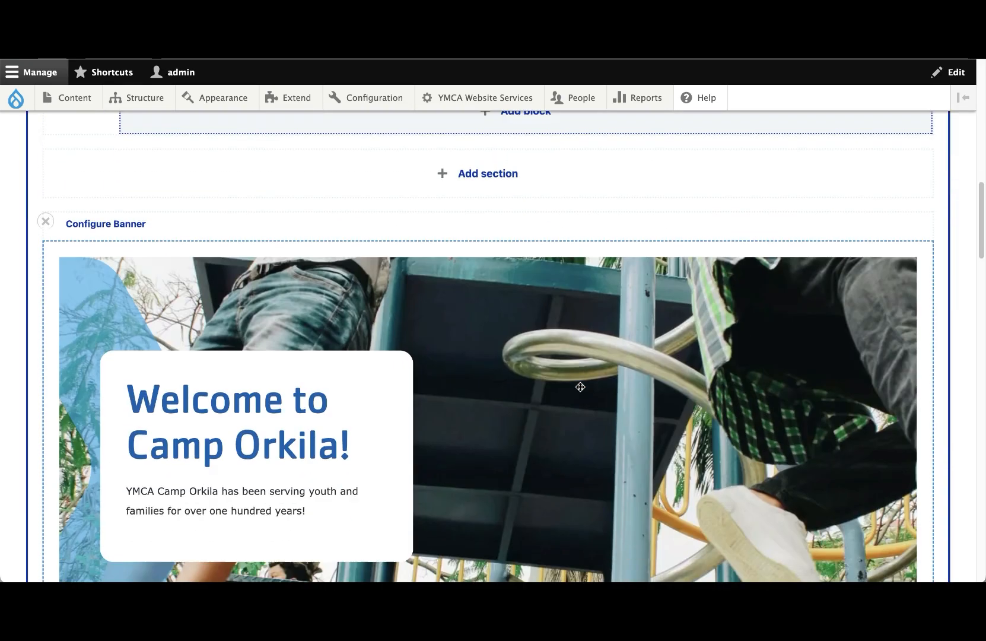
{"action": "scroll", "coordinate": [580, 386], "scroll_direction": "down", "scroll_amount": 10}
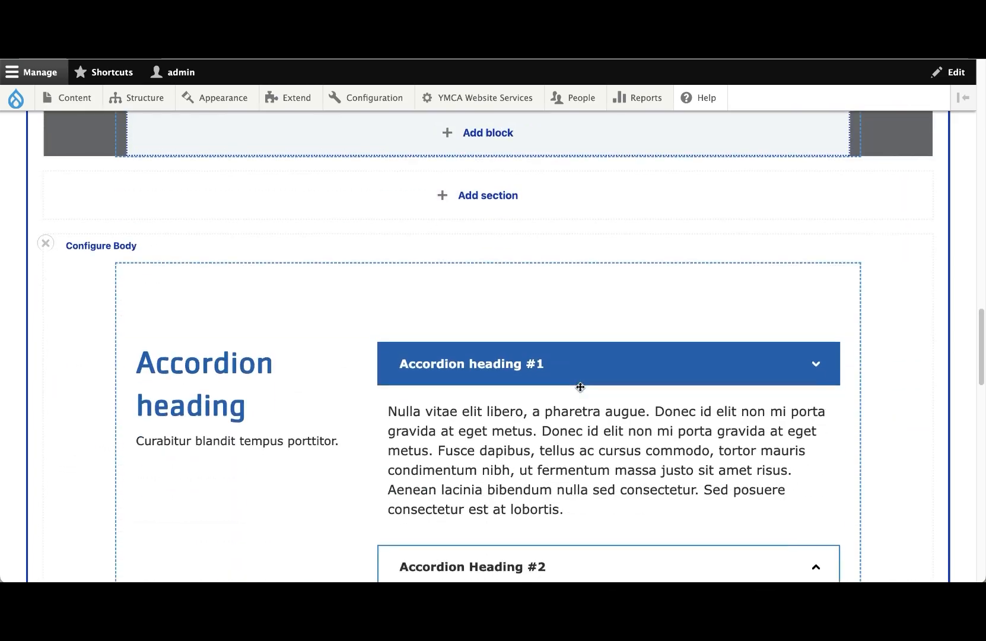
{"action": "scroll", "coordinate": [581, 387], "scroll_direction": "up", "scroll_amount": 20}
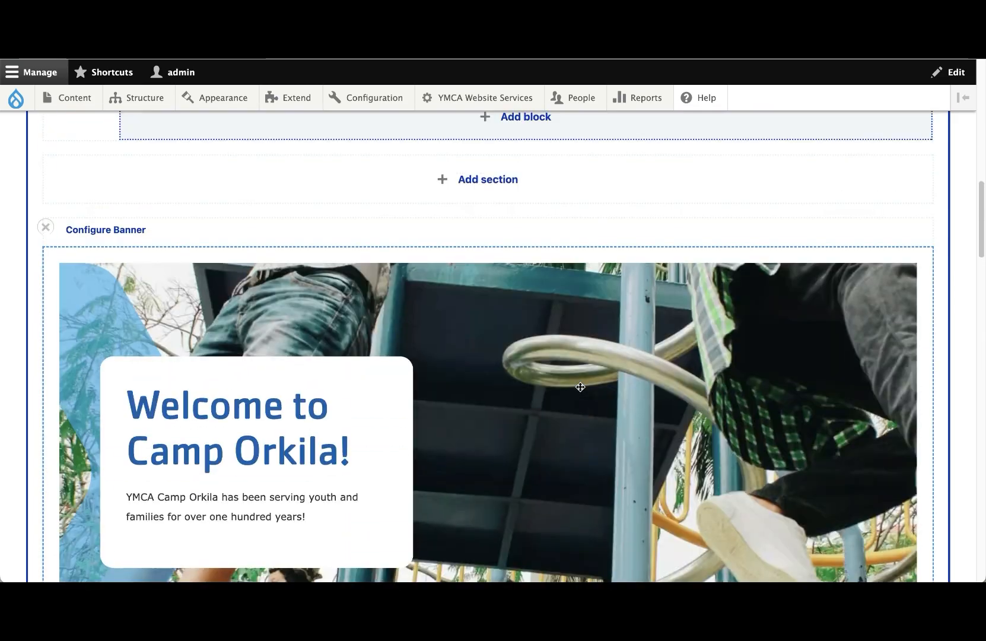
{"action": "scroll", "coordinate": [207, 224], "scroll_direction": "down", "scroll_amount": 10}
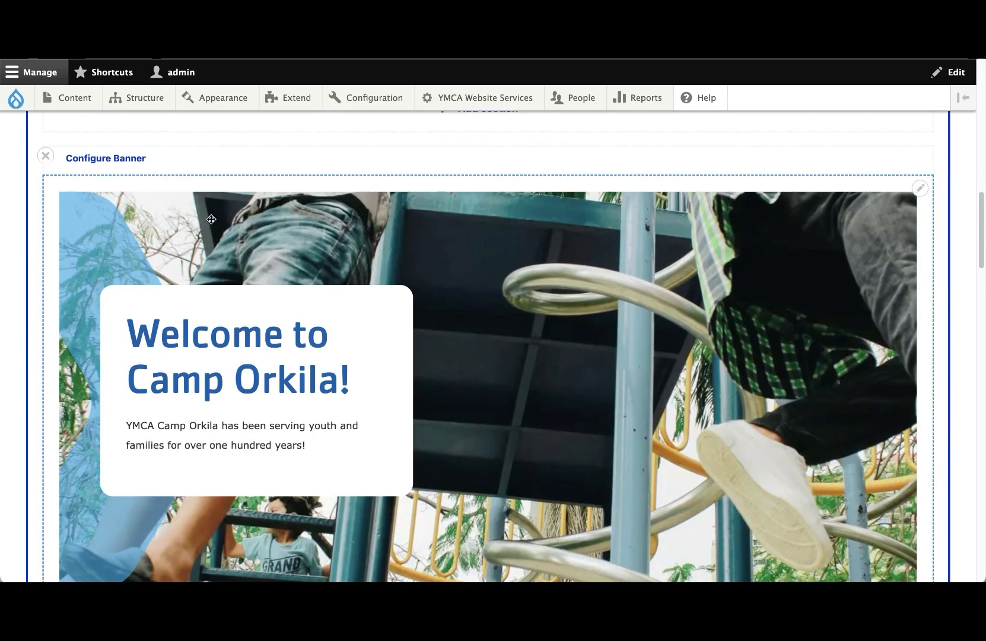
{"action": "scroll", "coordinate": [211, 219], "scroll_direction": "up", "scroll_amount": 12}
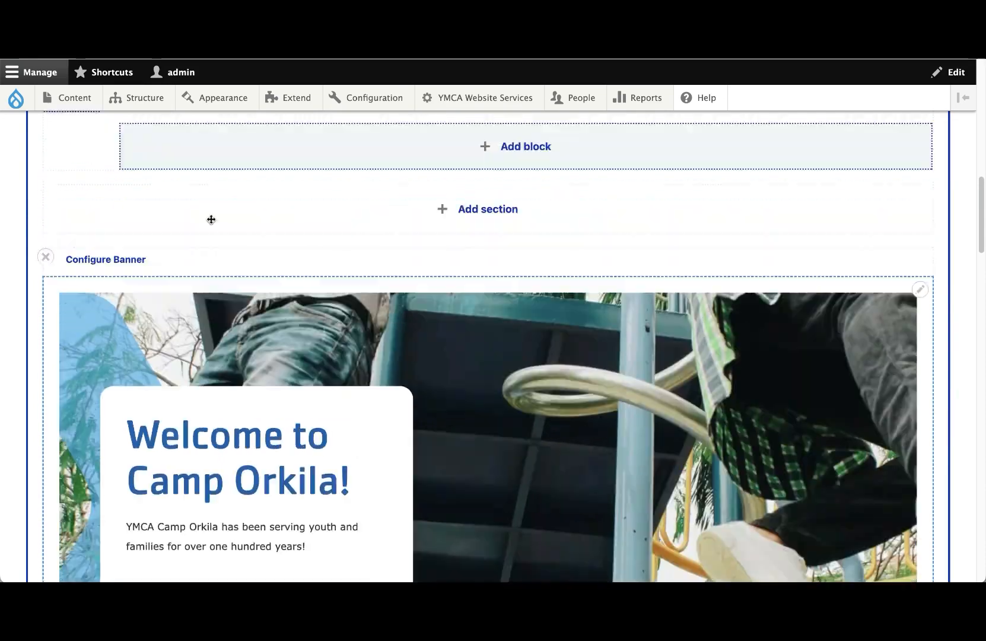
{"action": "left_click", "coordinate": [121, 151]}
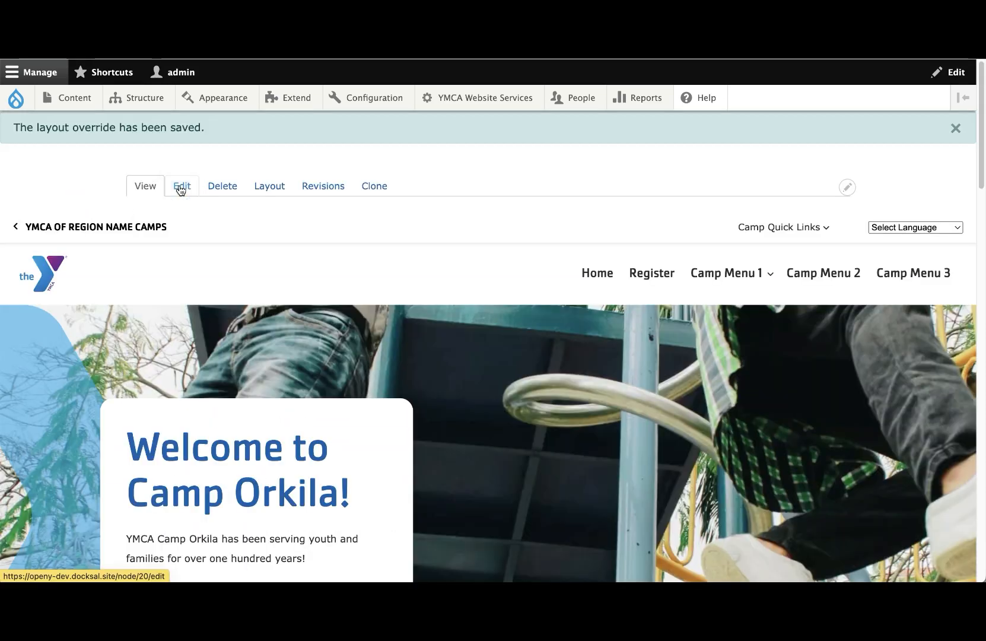
Check the Use Layout Builder option in the Camp Orkila page's edit form and save the page
{"action": "left_click", "coordinate": [181, 188]}
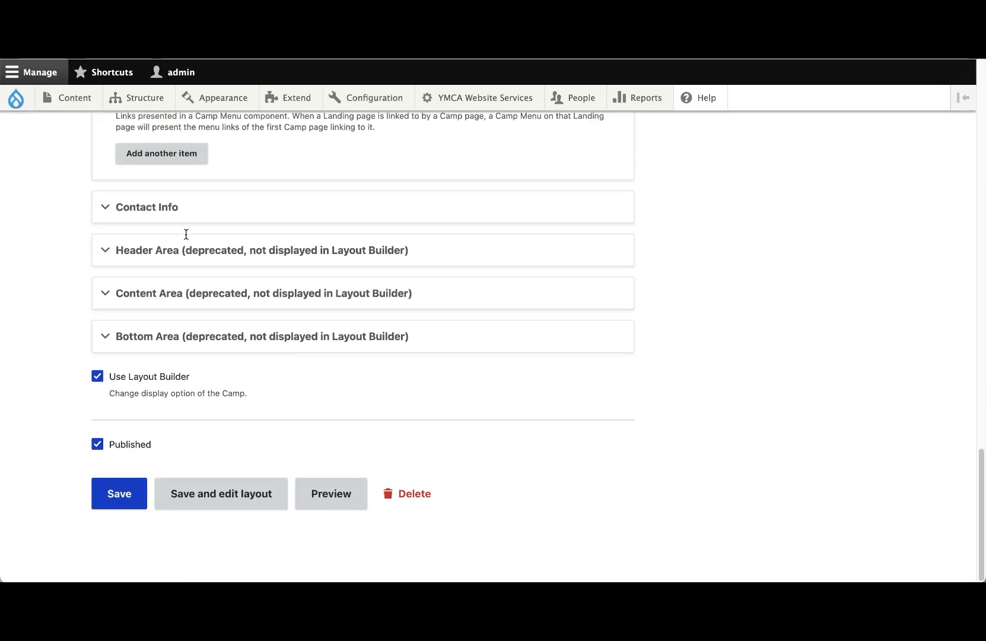
{"action": "left_click", "coordinate": [166, 380]}
{"action": "left_click", "coordinate": [166, 382]}
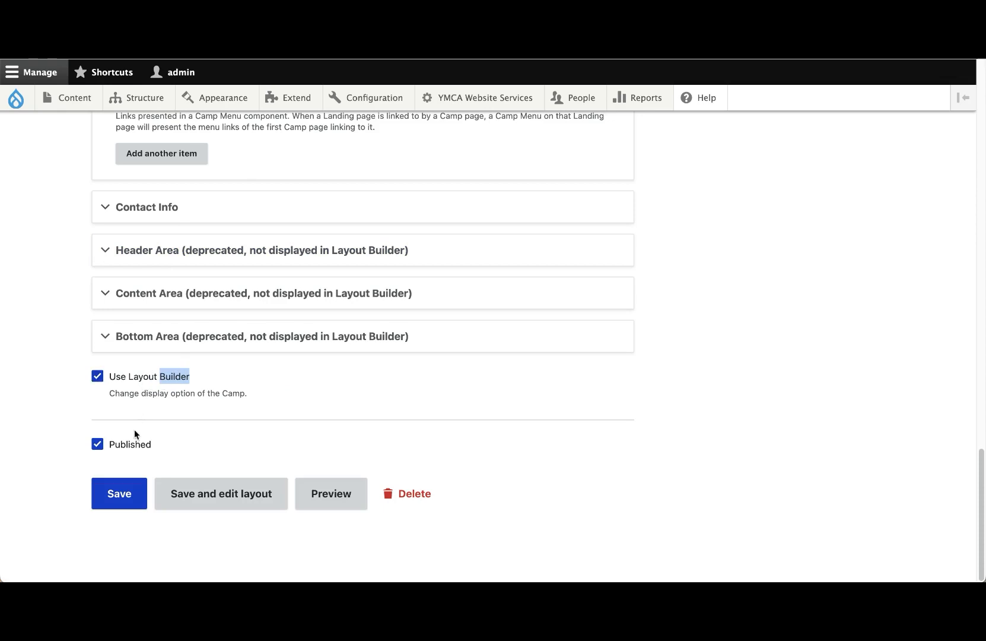
{"action": "left_click", "coordinate": [136, 493]}
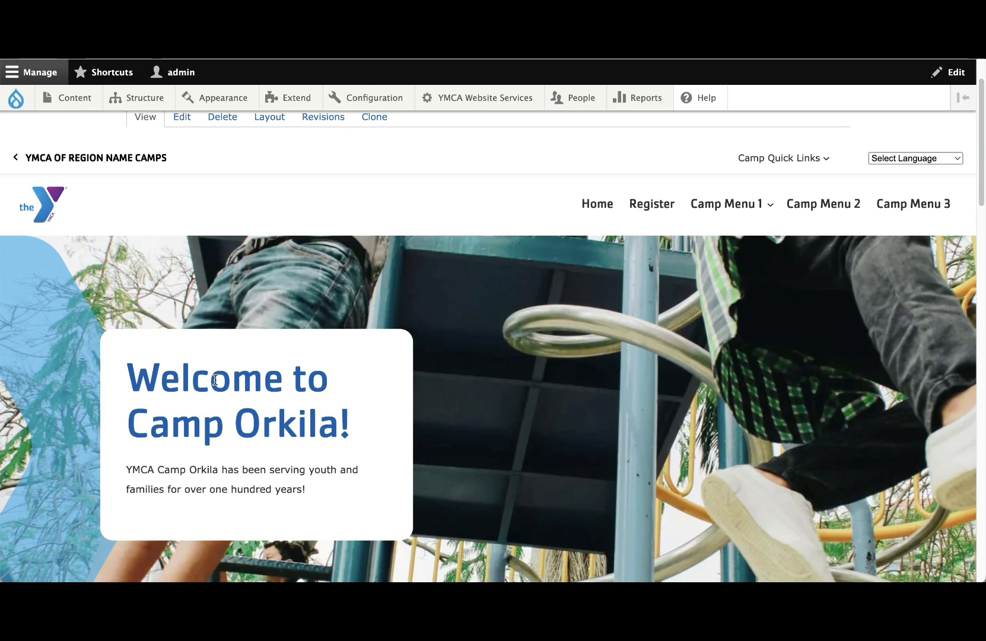
{"action": "scroll", "coordinate": [265, 289], "scroll_direction": "down", "scroll_amount": 1}
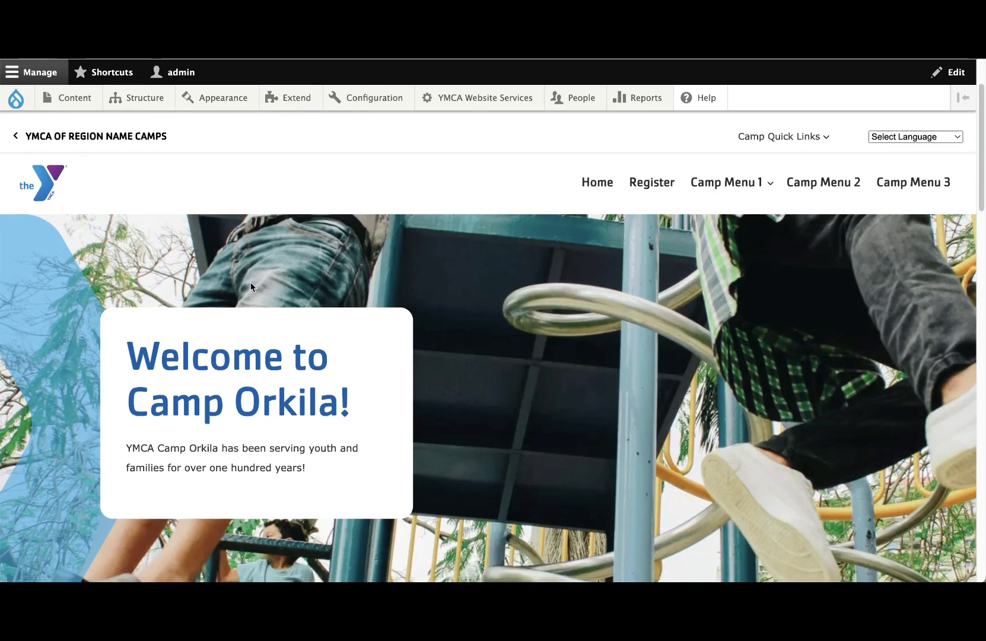
Create a Camp Subpage (Layout Builder) titled Camp Subpage 2 with Camp Orkila as its camp, saving it to edit its layout
{"action": "mouse_move", "coordinate": [71, 98]}
{"action": "mouse_move", "coordinate": [78, 150]}
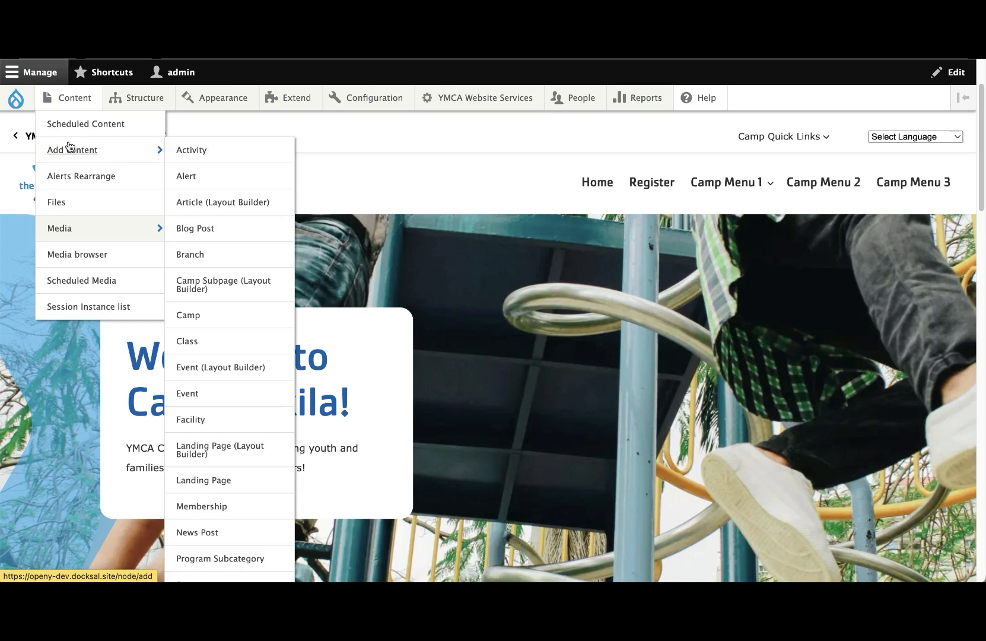
{"action": "left_click", "coordinate": [224, 292]}
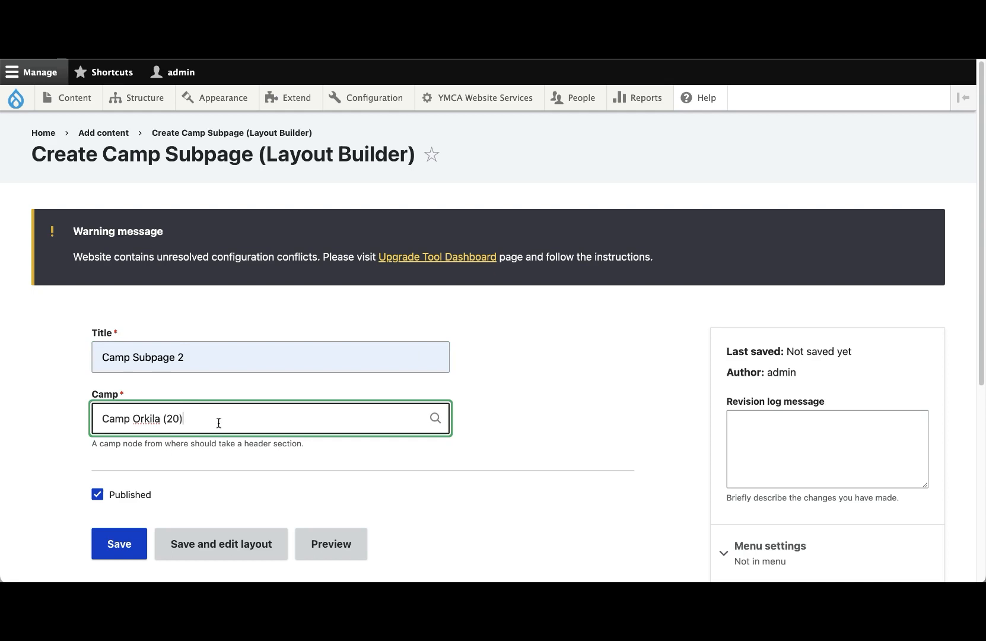
{"action": "left_click", "coordinate": [187, 547]}
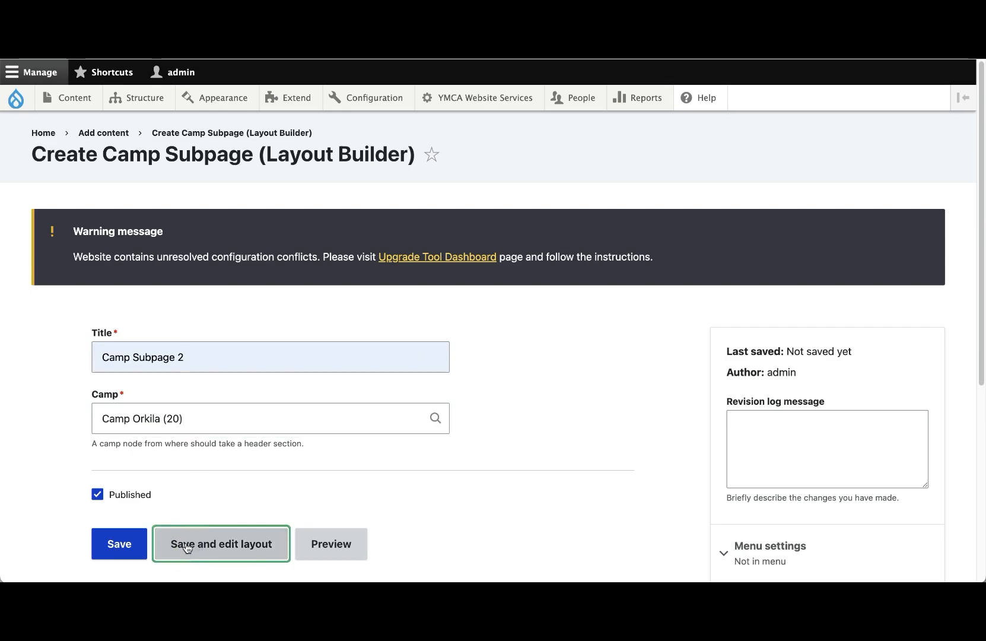
Remove the Accordion heading block from the Body section of the Camp Subpage 2 layout
{"action": "scroll", "coordinate": [261, 453], "scroll_direction": "down", "scroll_amount": 5}
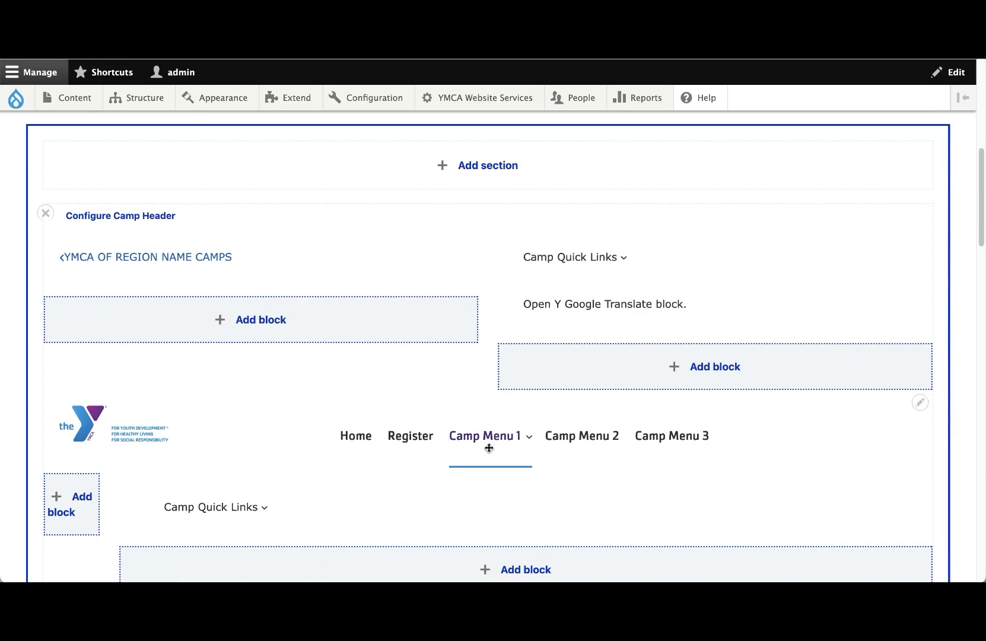
{"action": "scroll", "coordinate": [488, 442], "scroll_direction": "down", "scroll_amount": 8}
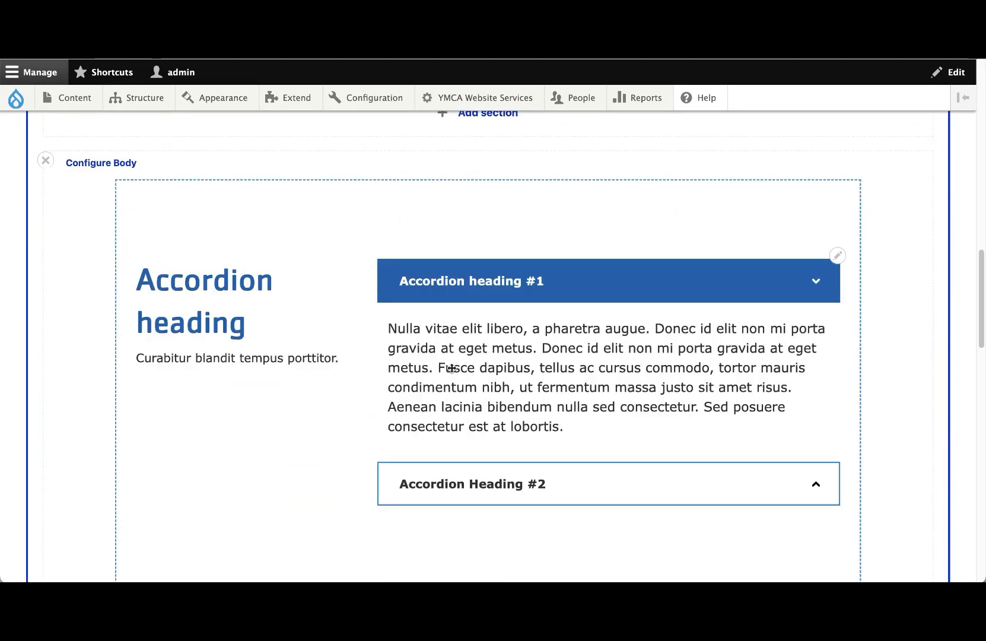
{"action": "left_click", "coordinate": [839, 259]}
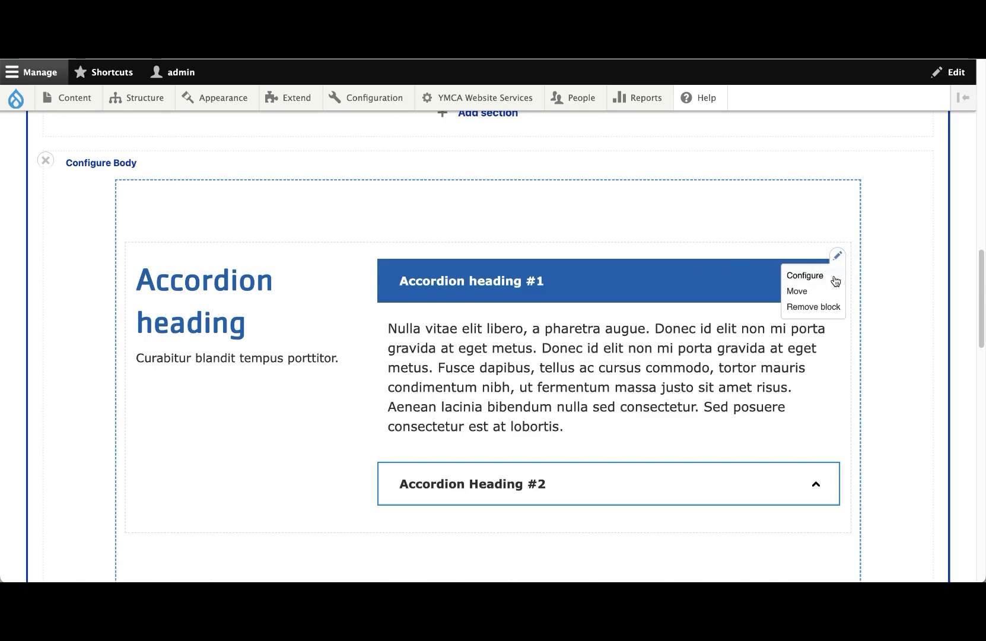
{"action": "left_click", "coordinate": [819, 306]}
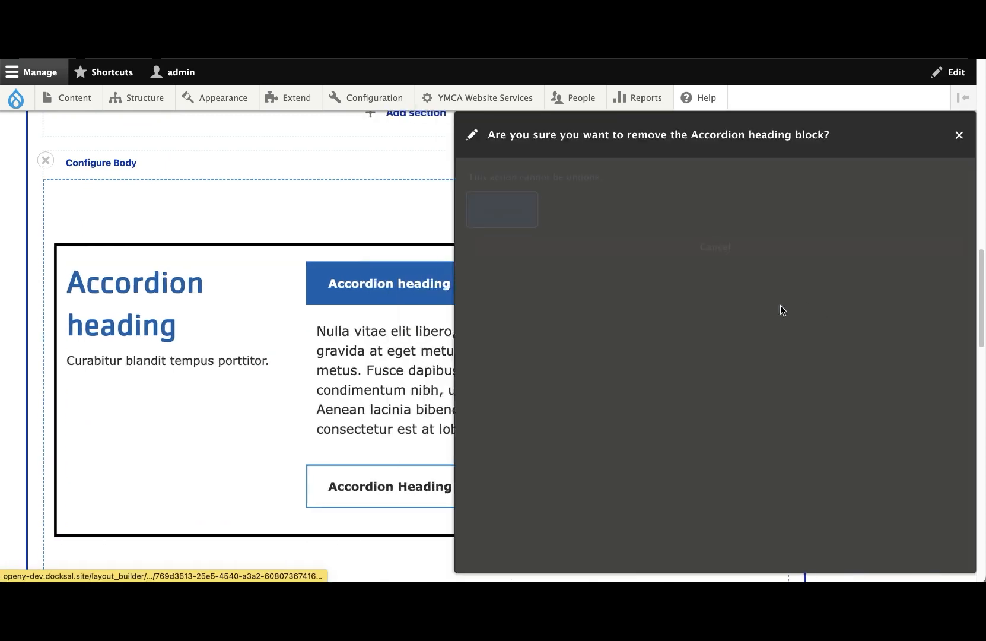
{"action": "left_click", "coordinate": [515, 217]}
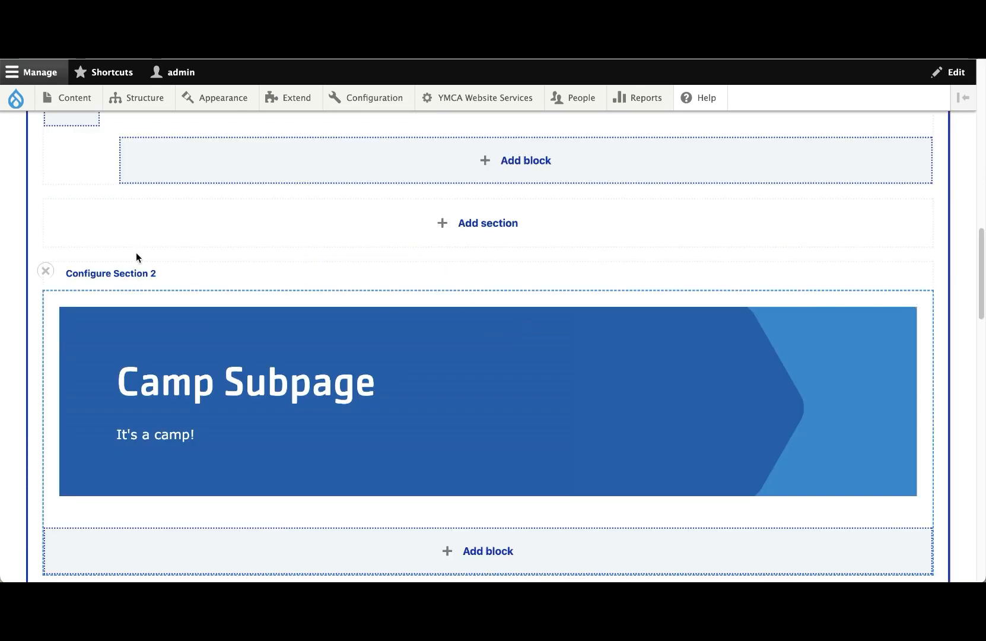
Look at the content and style settings of the Camp Subpage banner block without changing them
{"action": "left_click", "coordinate": [920, 303]}
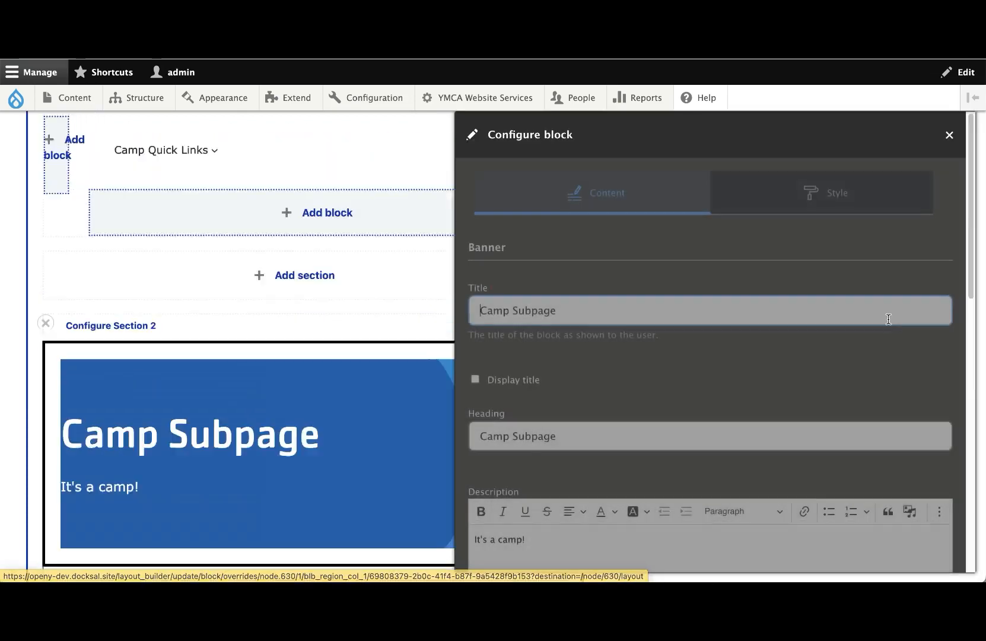
{"action": "left_click", "coordinate": [775, 193]}
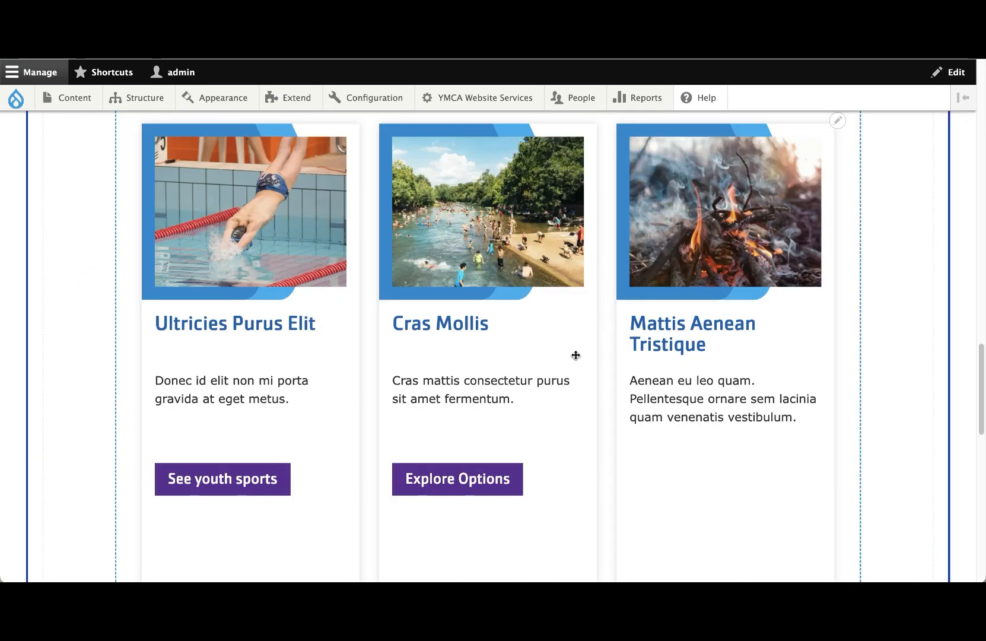
{"action": "scroll", "coordinate": [575, 355], "scroll_direction": "up", "scroll_amount": 20}
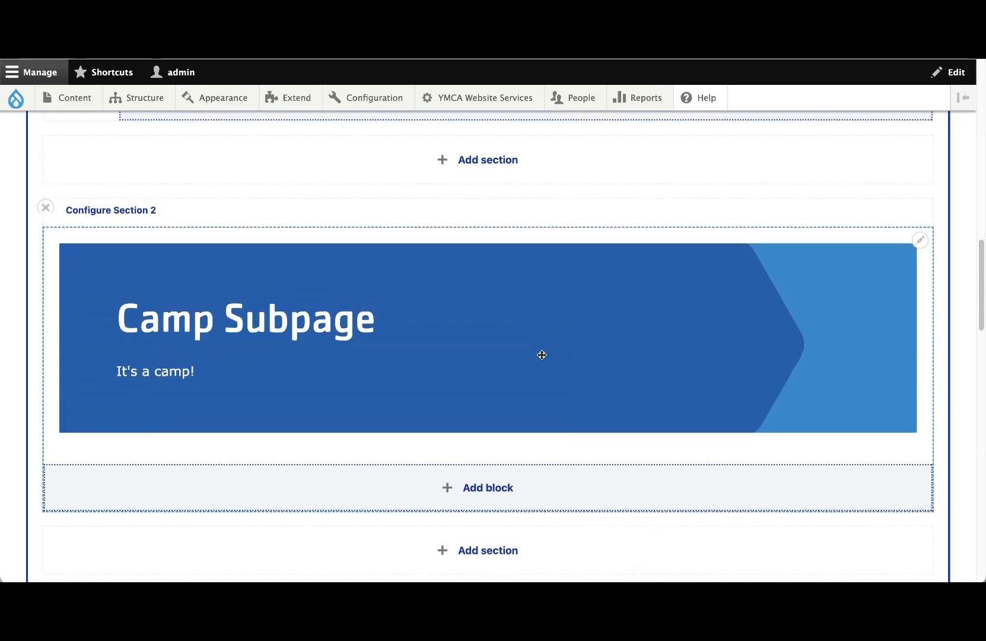
Add a link titled Schedule pointing to Camp Subpage 2 to the Camp Orkila Menu through the Camp Header's Camp Menu block
{"action": "scroll", "coordinate": [260, 379], "scroll_direction": "down", "scroll_amount": 5}
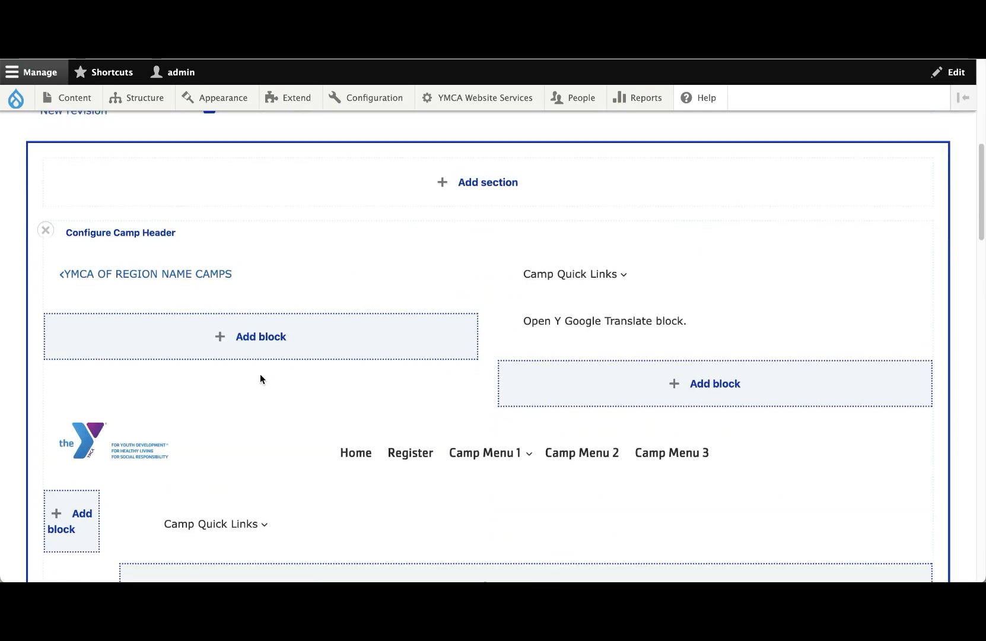
{"action": "left_click", "coordinate": [921, 372]}
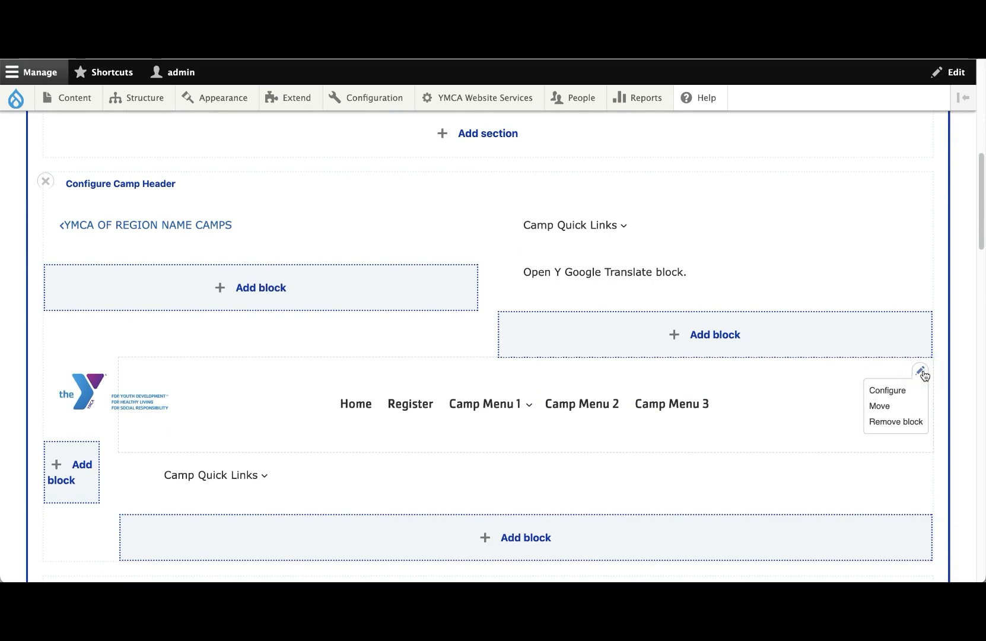
{"action": "left_click", "coordinate": [899, 395]}
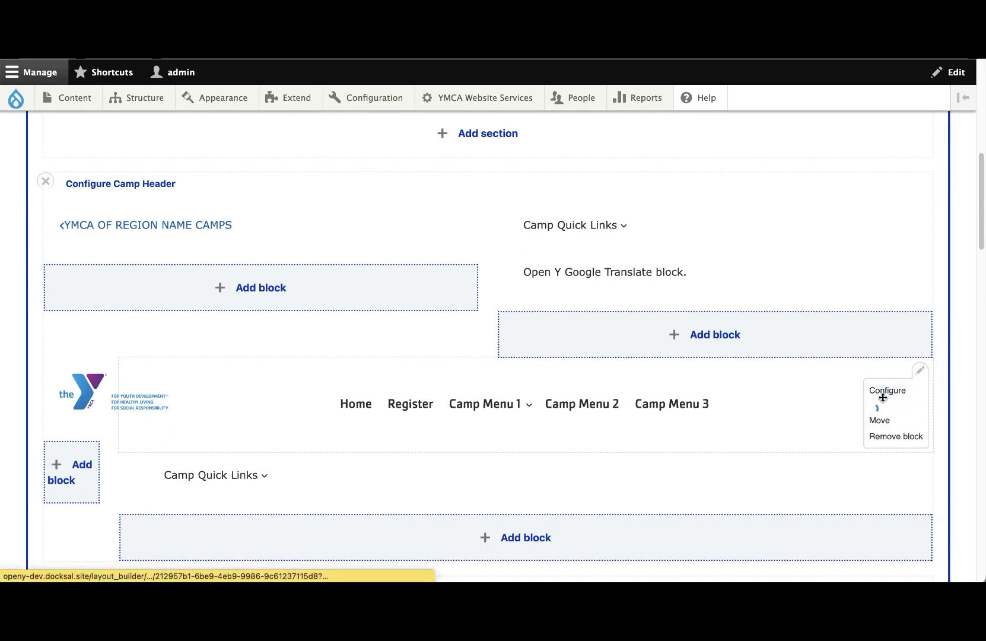
{"action": "left_click", "coordinate": [900, 465]}
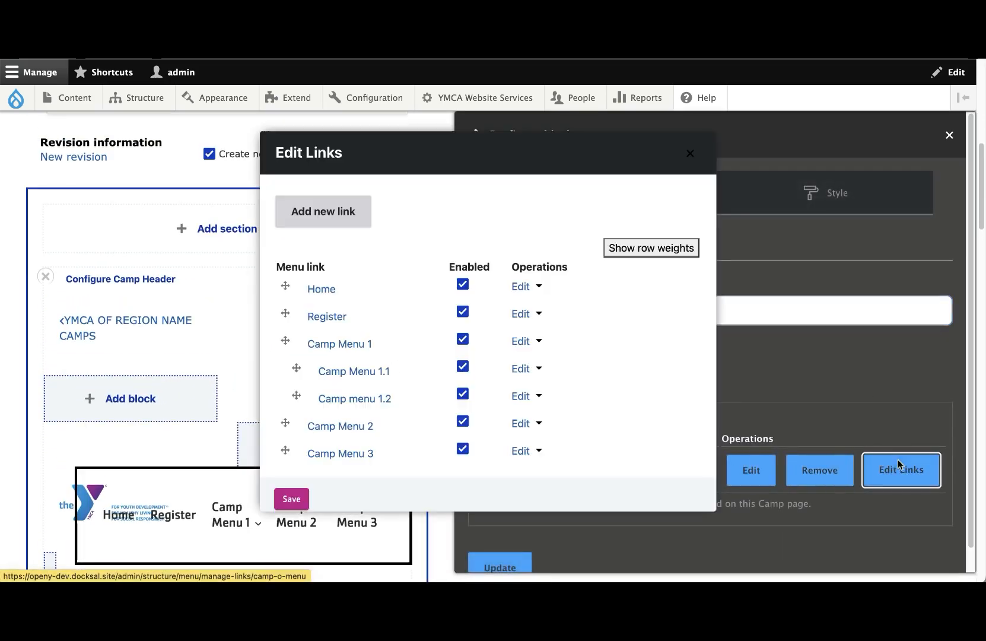
{"action": "left_click", "coordinate": [343, 219]}
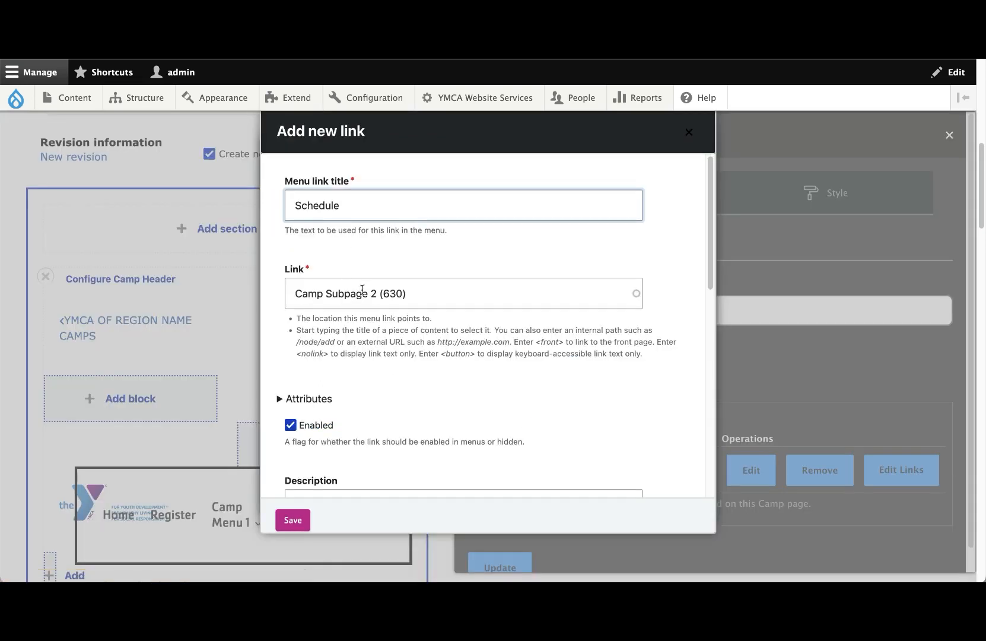
{"action": "left_click", "coordinate": [362, 292]}
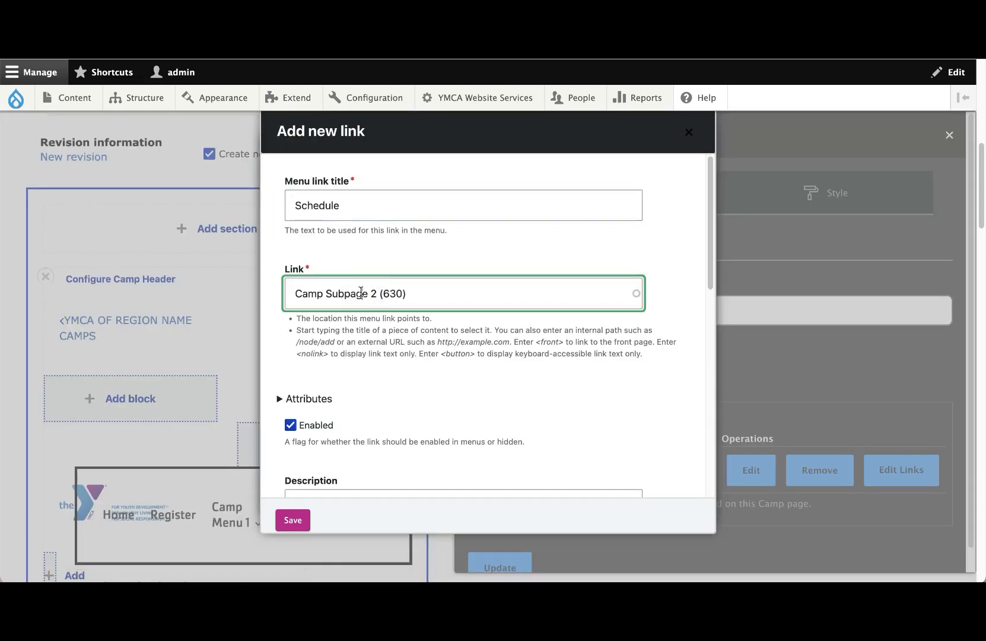
{"action": "left_click", "coordinate": [354, 205]}
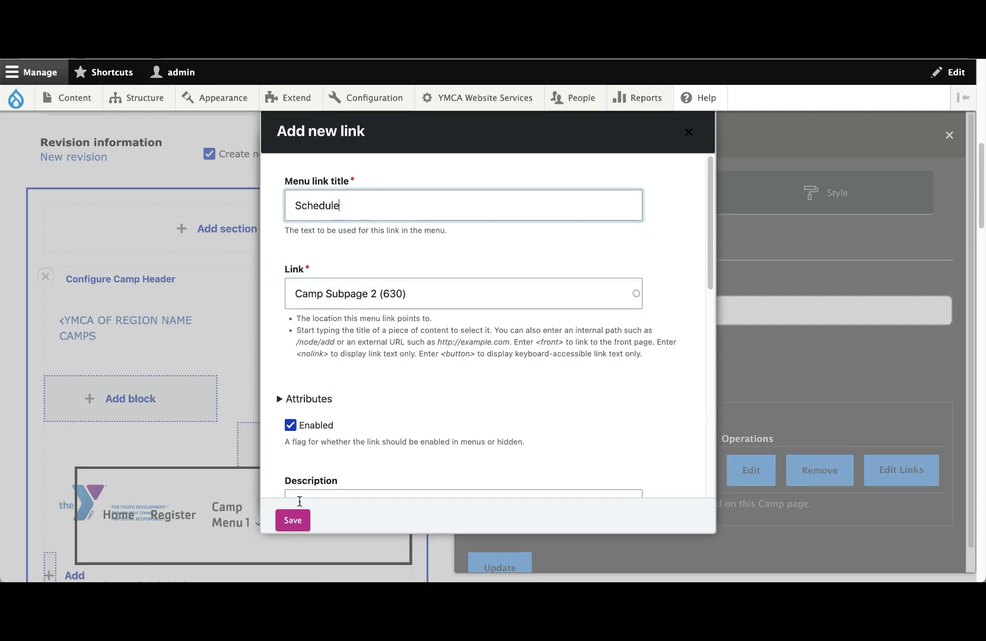
{"action": "left_click", "coordinate": [294, 524]}
{"action": "left_click", "coordinate": [292, 522]}
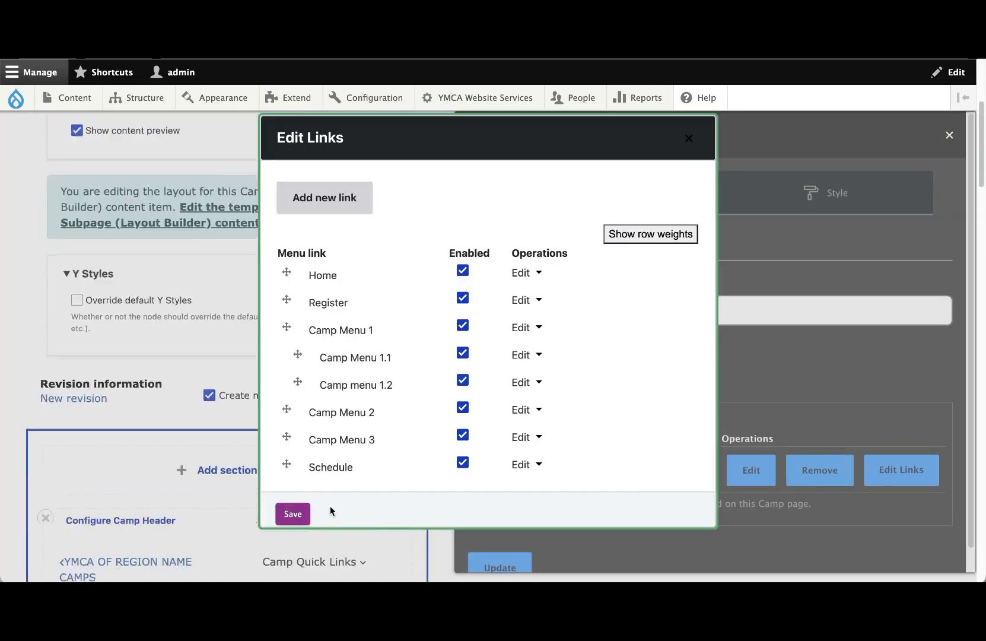
Move the Schedule link directly below Register, save the menu order, update the Camp Menu block and save the subpage layout
{"action": "left_click_drag", "start_coordinate": [287, 465], "coordinate": [286, 328]}
{"action": "left_click", "coordinate": [294, 515]}
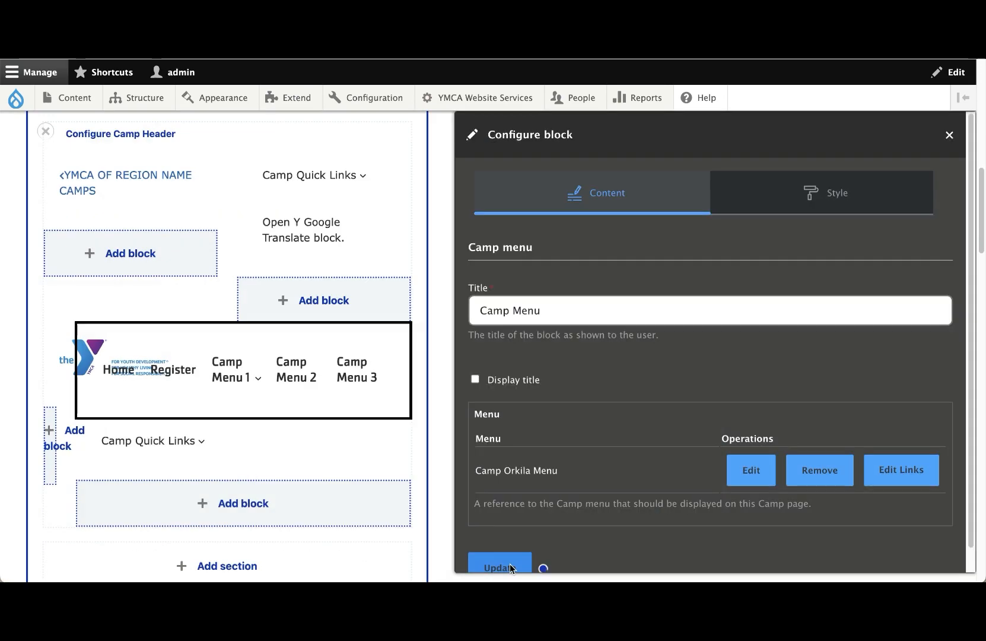
{"action": "left_click", "coordinate": [510, 564]}
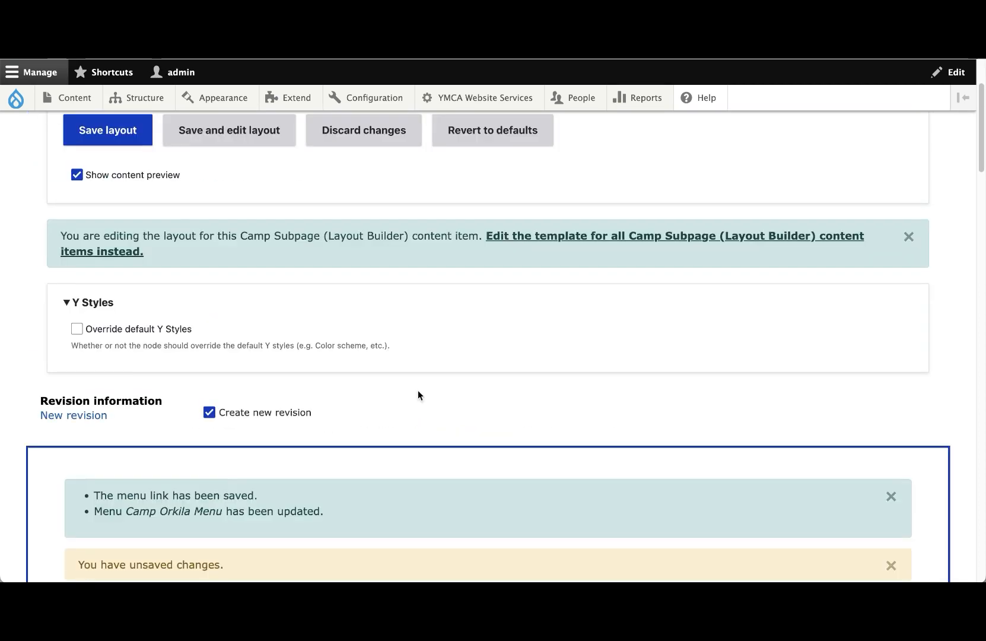
{"action": "left_click", "coordinate": [107, 135]}
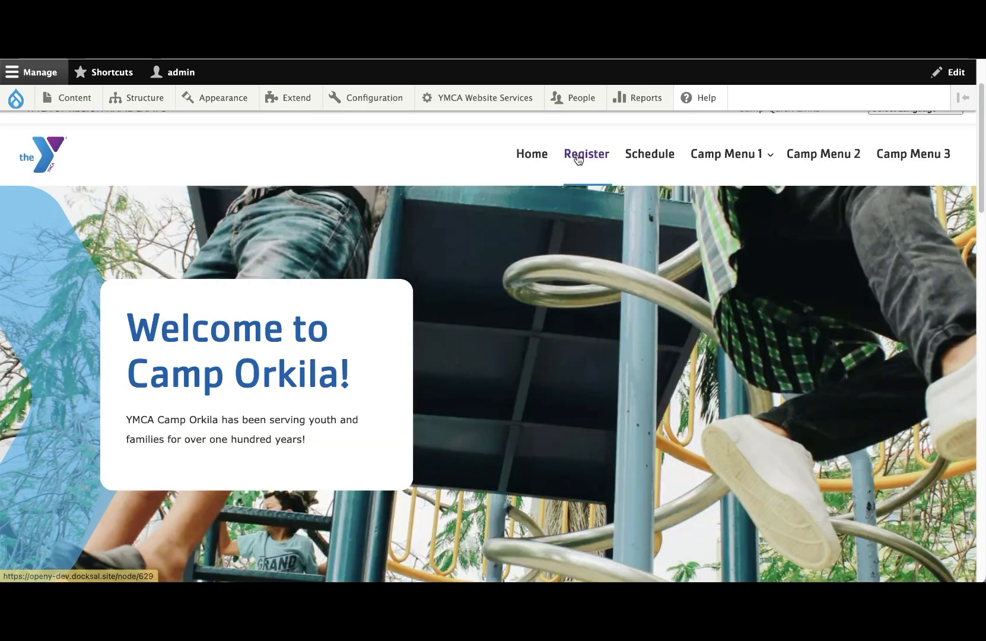
Review the Camp Orkila page's menu, banner, contact info and body at desktop width and in the iPhone 12 Pro preview
{"action": "scroll", "coordinate": [529, 266], "scroll_direction": "down", "scroll_amount": 5}
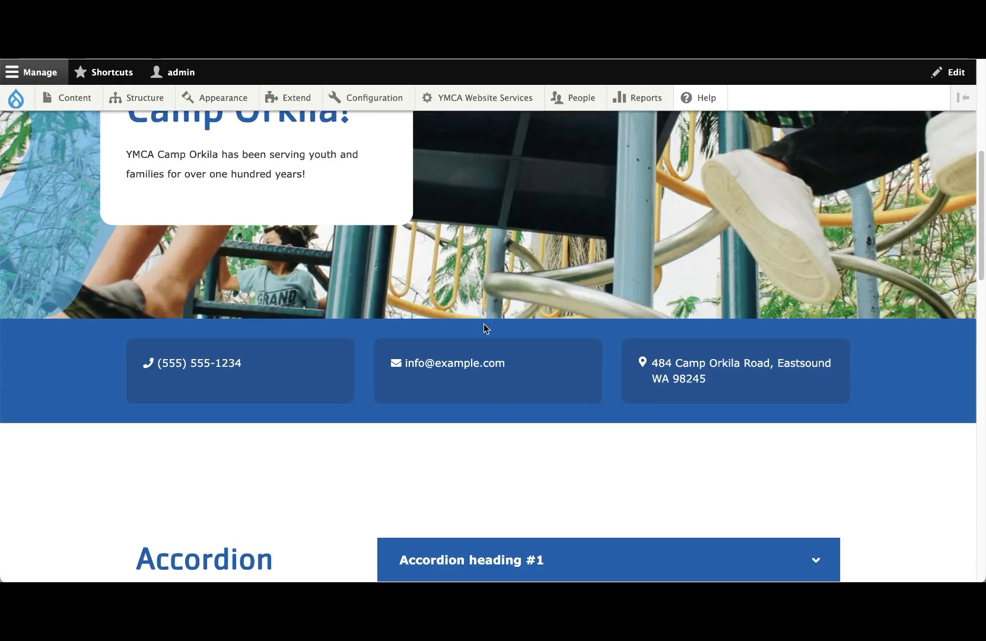
{"action": "scroll", "coordinate": [404, 350], "scroll_direction": "down", "scroll_amount": 5}
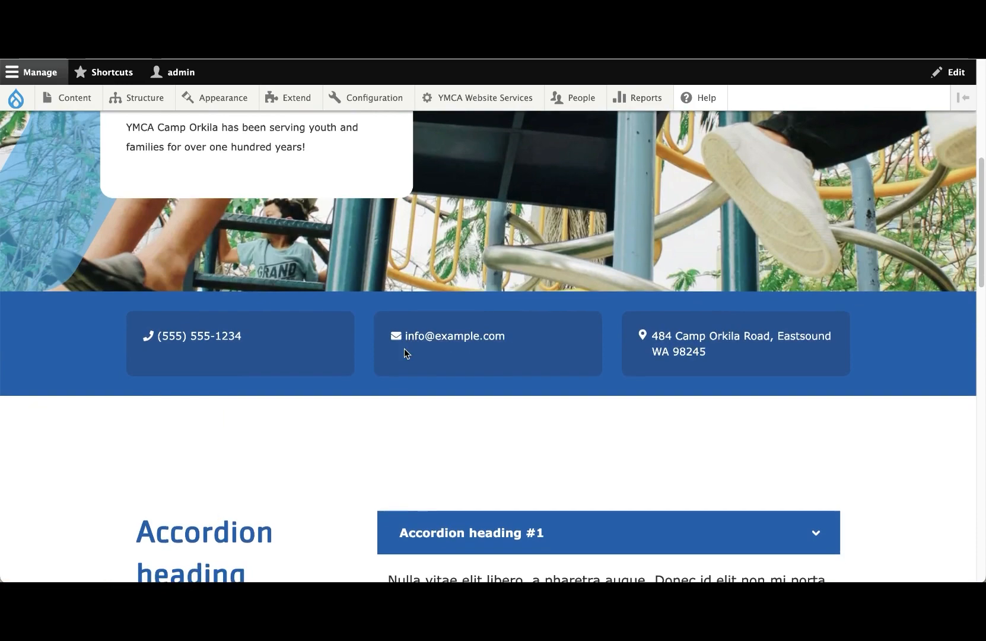
{"action": "scroll", "coordinate": [404, 349], "scroll_direction": "down", "scroll_amount": 10}
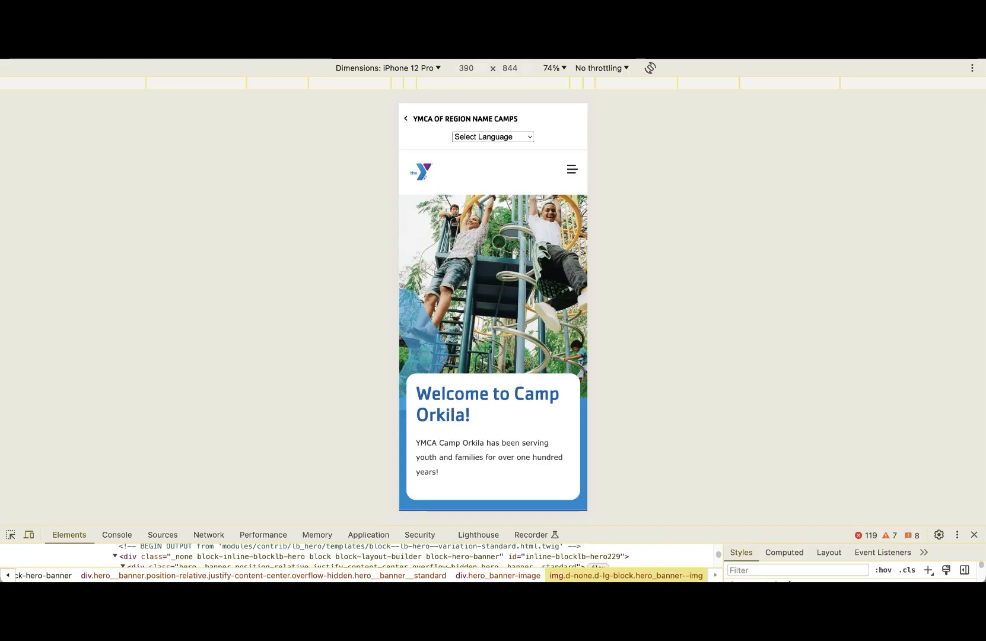
{"action": "scroll", "coordinate": [498, 241], "scroll_direction": "down", "scroll_amount": 5}
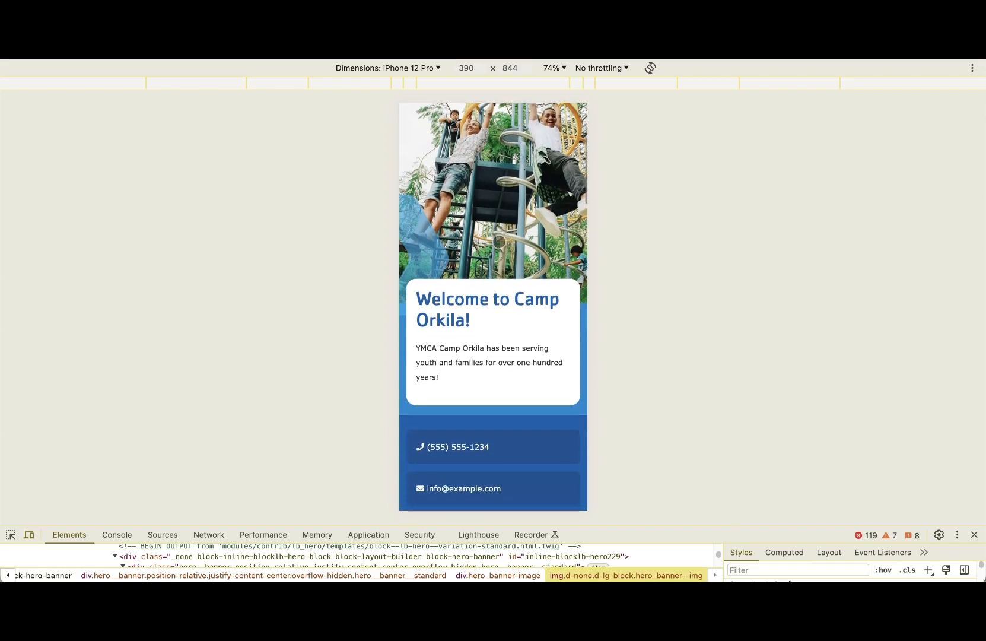
{"action": "scroll", "coordinate": [499, 241], "scroll_direction": "down", "scroll_amount": 3}
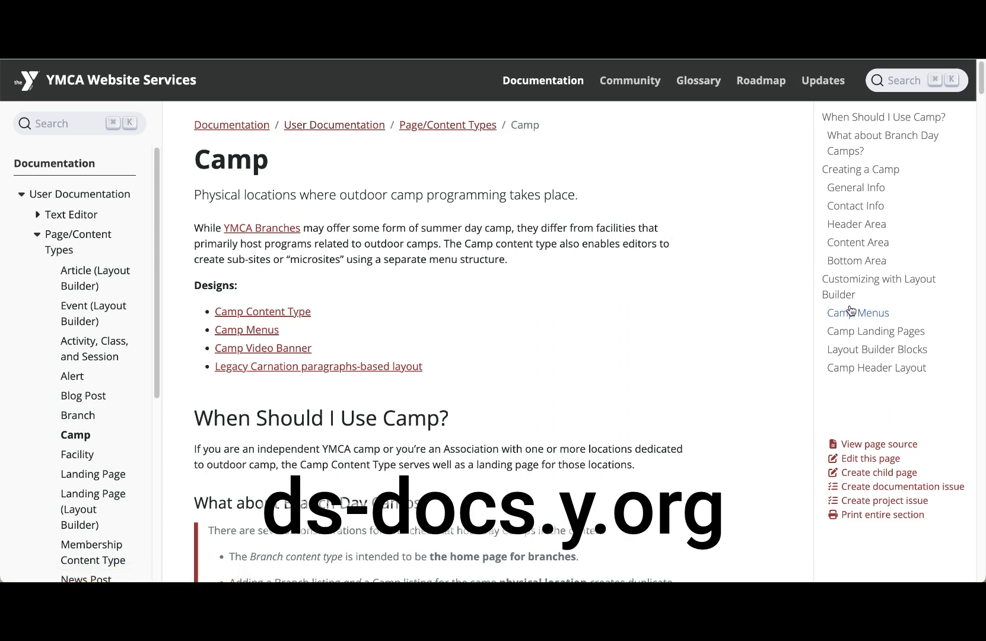
Read the Camp documentation on customizing with Layout Builder, covering Camp Menus, Camp Landing Pages, Layout Builder Blocks and Camp Header Layout
{"action": "left_click", "coordinate": [847, 287]}
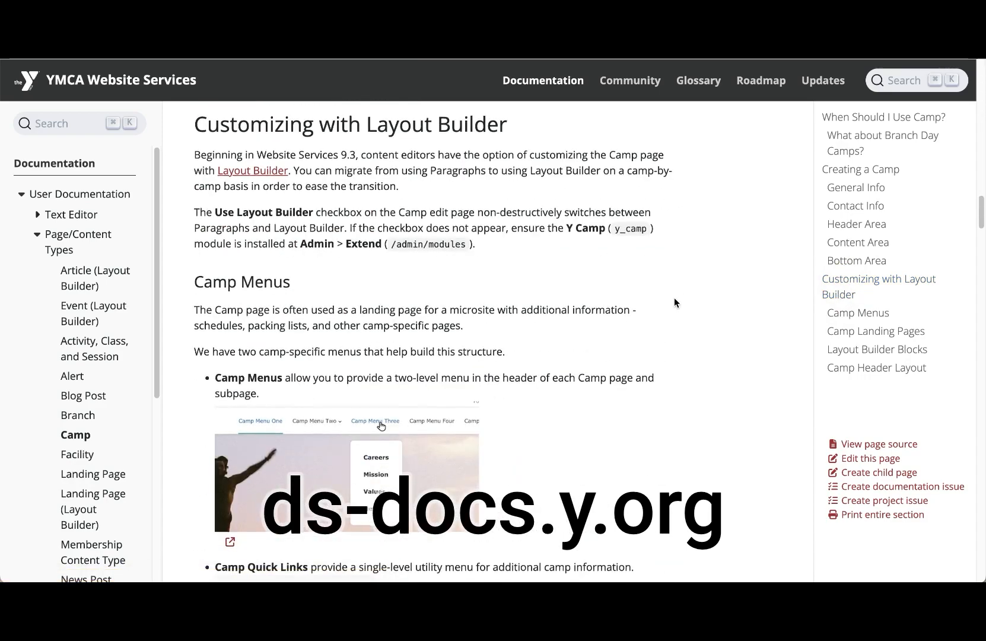
{"action": "scroll", "coordinate": [674, 297], "scroll_direction": "down", "scroll_amount": 20}
{"action": "left_click", "coordinate": [834, 295]}
{"action": "left_click", "coordinate": [838, 314]}
{"action": "left_click", "coordinate": [845, 332]}
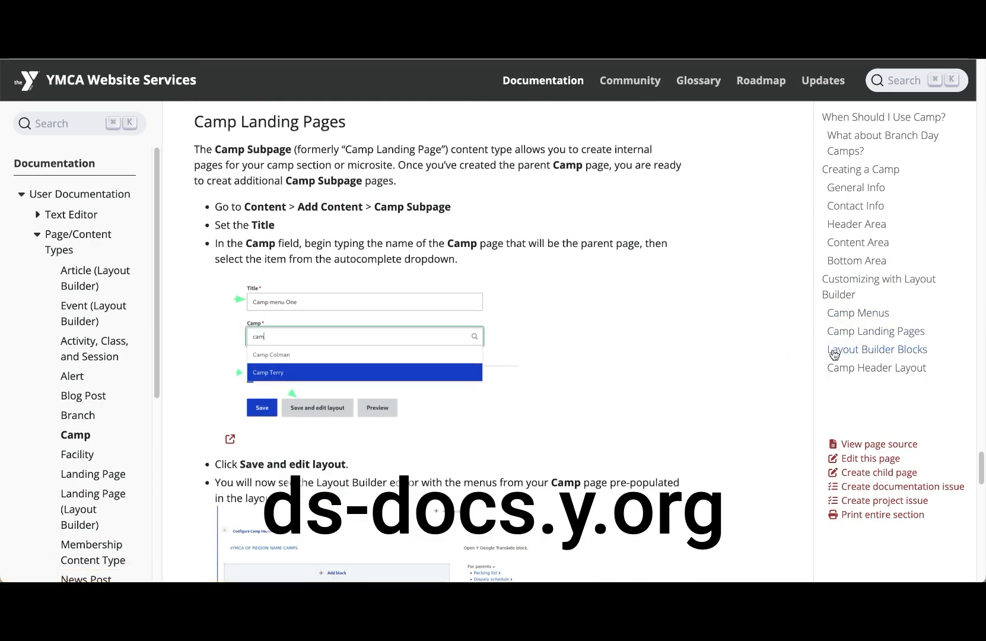
{"action": "left_click", "coordinate": [846, 350]}
{"action": "scroll", "coordinate": [693, 350], "scroll_direction": "down", "scroll_amount": 4}
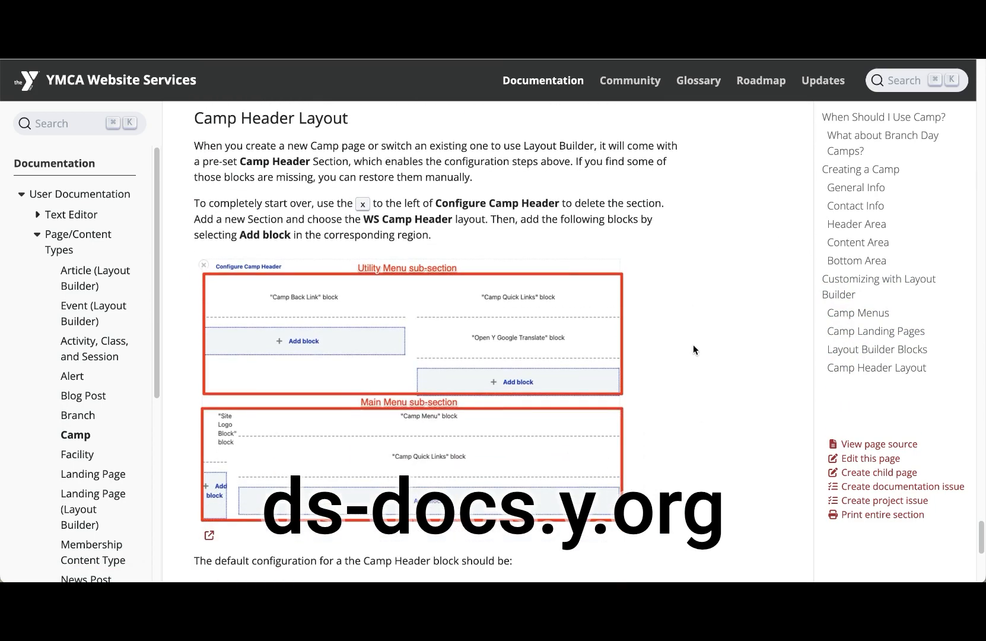
{"action": "scroll", "coordinate": [693, 349], "scroll_direction": "down", "scroll_amount": 2}
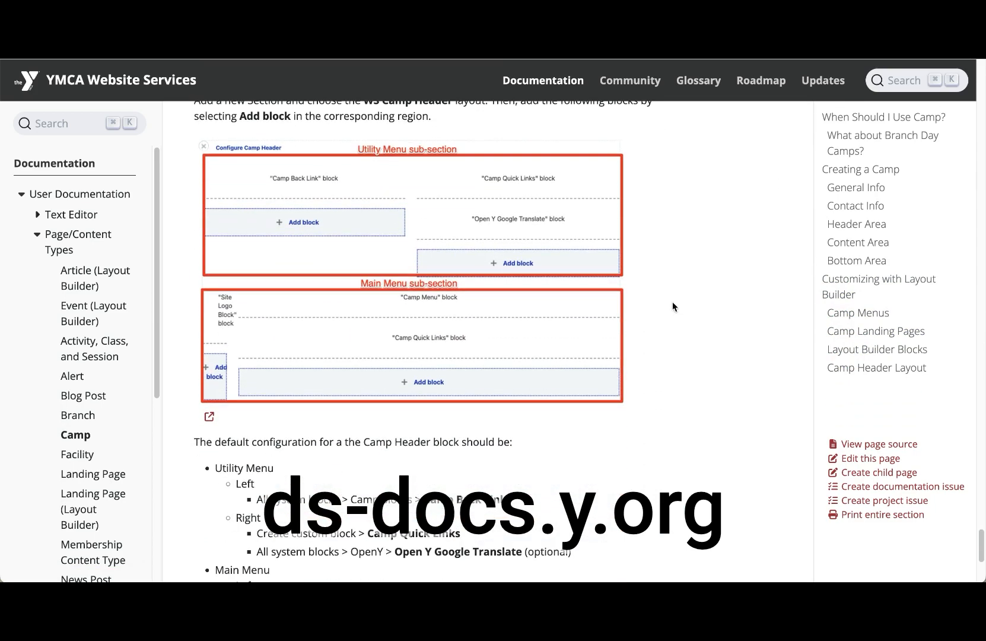